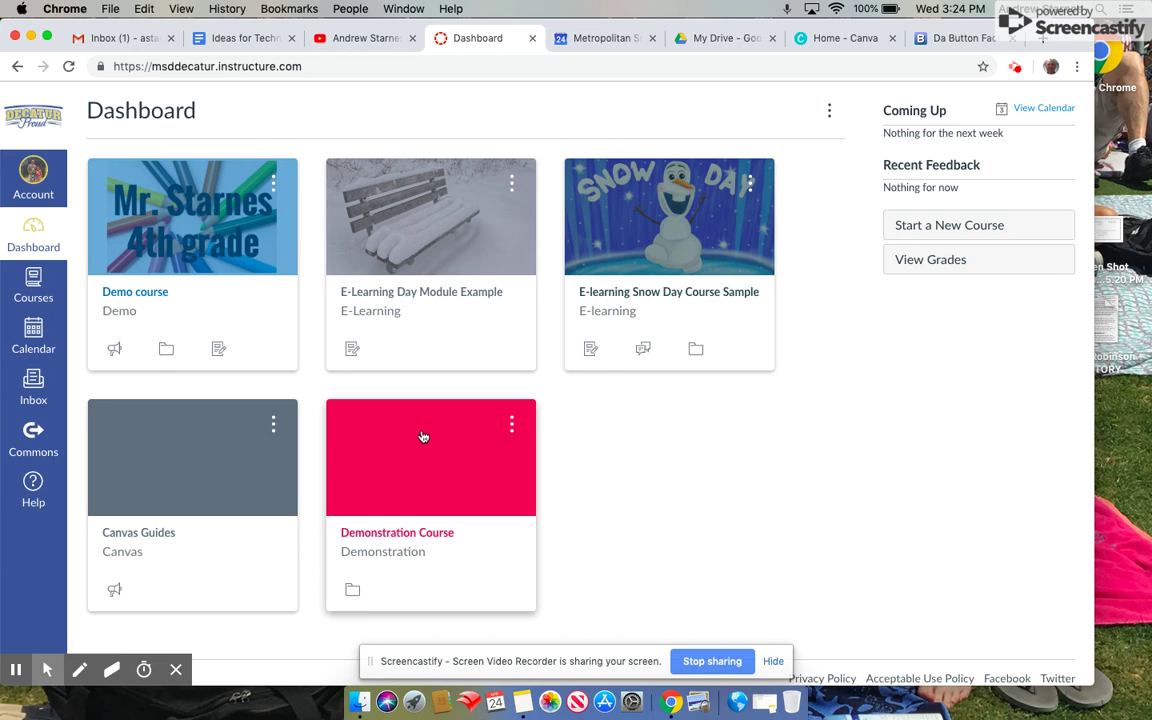
# Open the Demonstration Course and review the choices available for its home page.
pyautogui.click(423, 437)
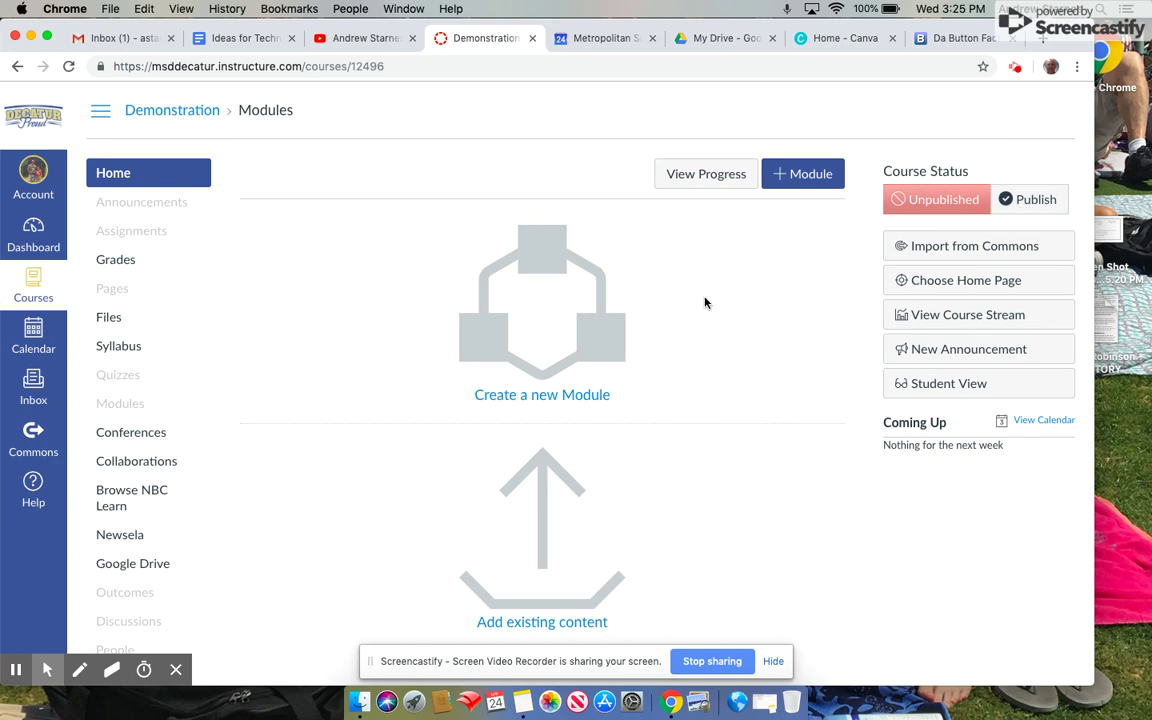
pyautogui.click(935, 284)
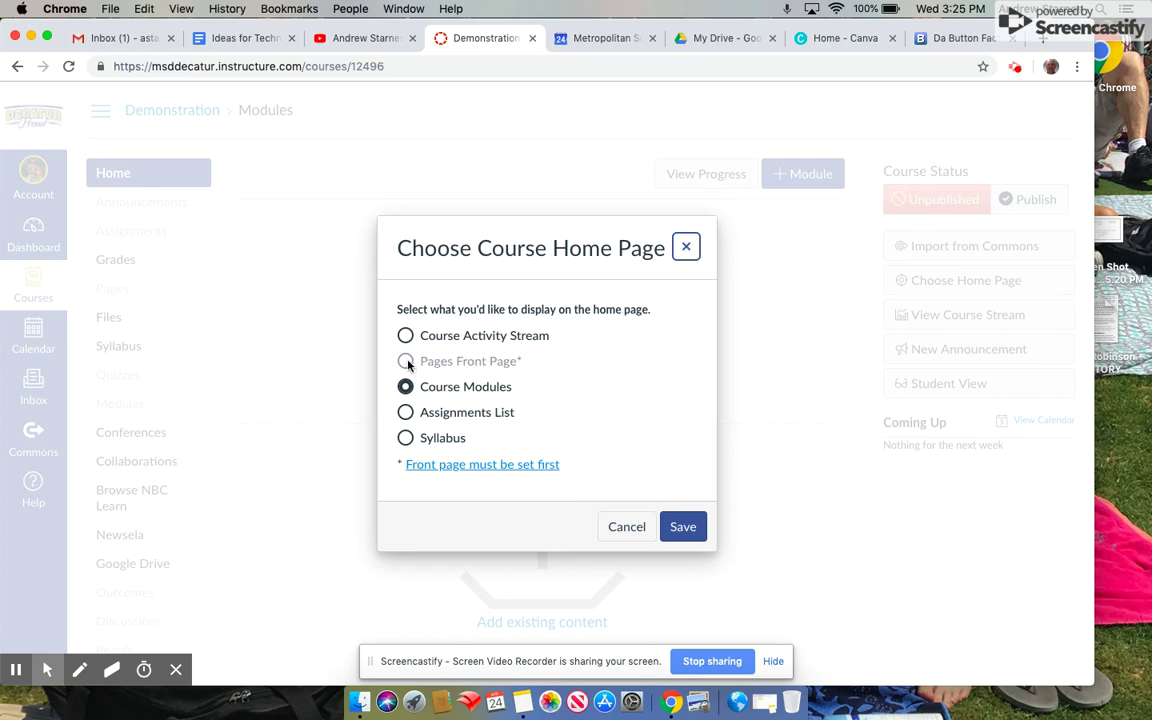
pyautogui.click(625, 526)
# Add a new page to the course, titled with the teacher's name followed by "Homeroom".
pyautogui.click(134, 289)
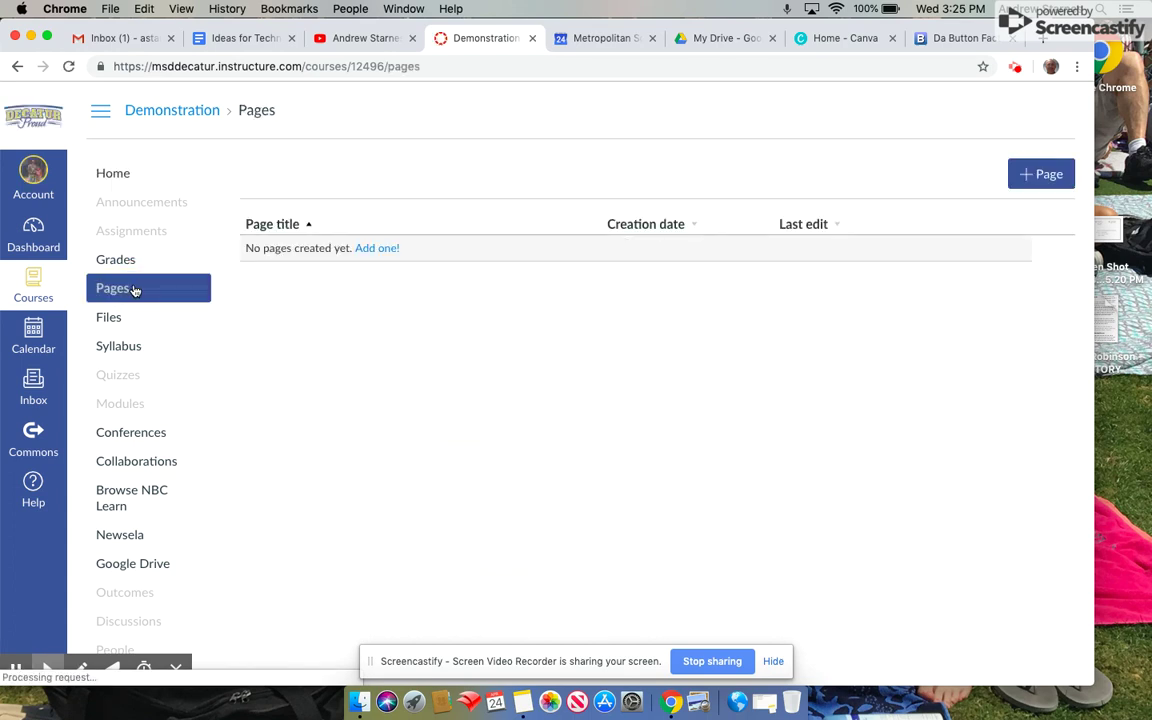
pyautogui.click(1038, 175)
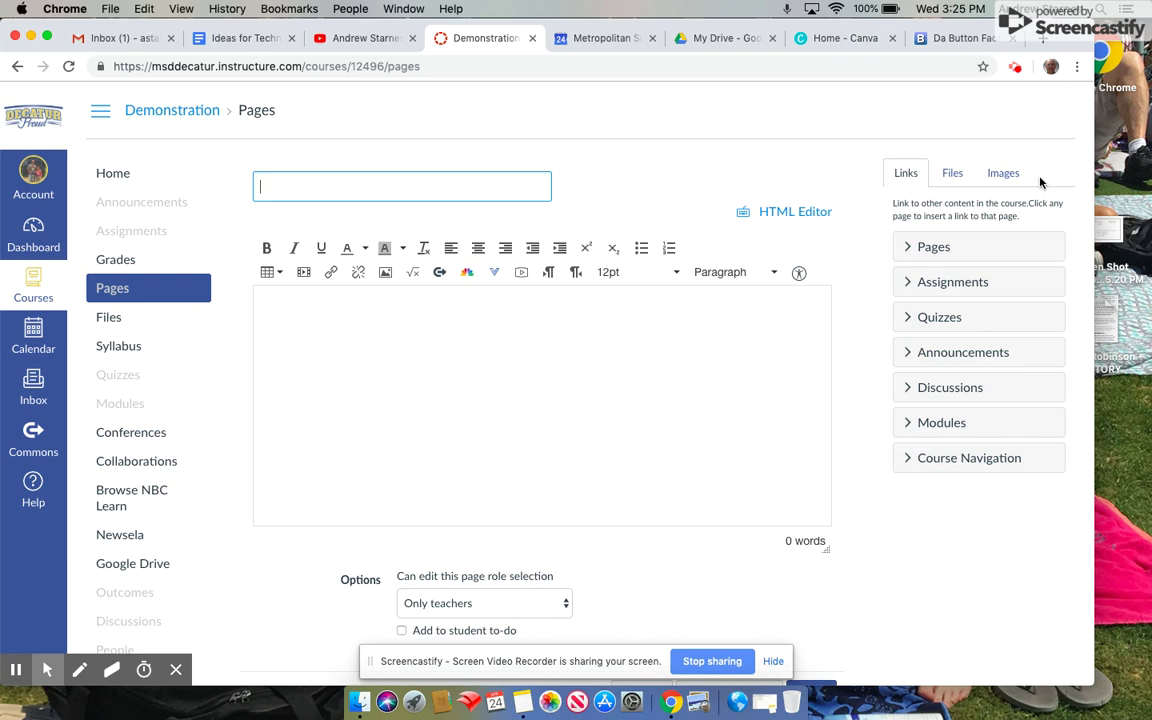
pyautogui.write("Mr. Smith's Homeroom")
# Enter a centered first line in the page body with the teacher's name followed by "Canvas Course".
pyautogui.click(503, 300)
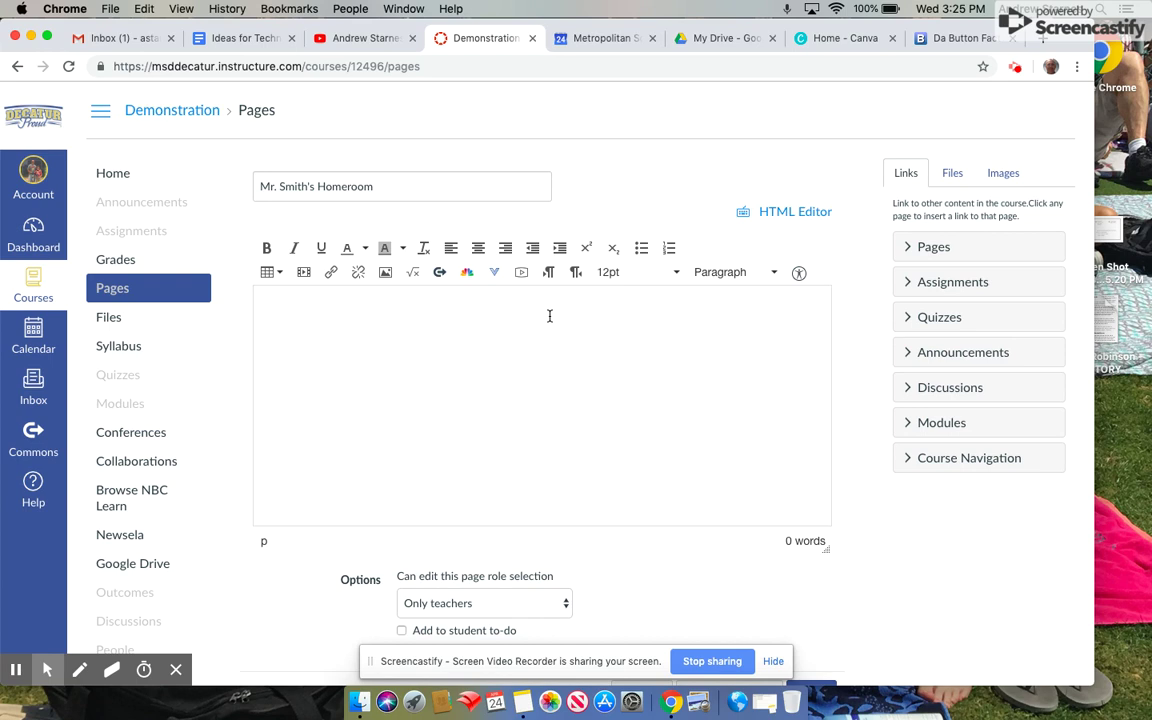
pyautogui.click(480, 248)
pyautogui.write("Mr. Smith's Canvas Couse")
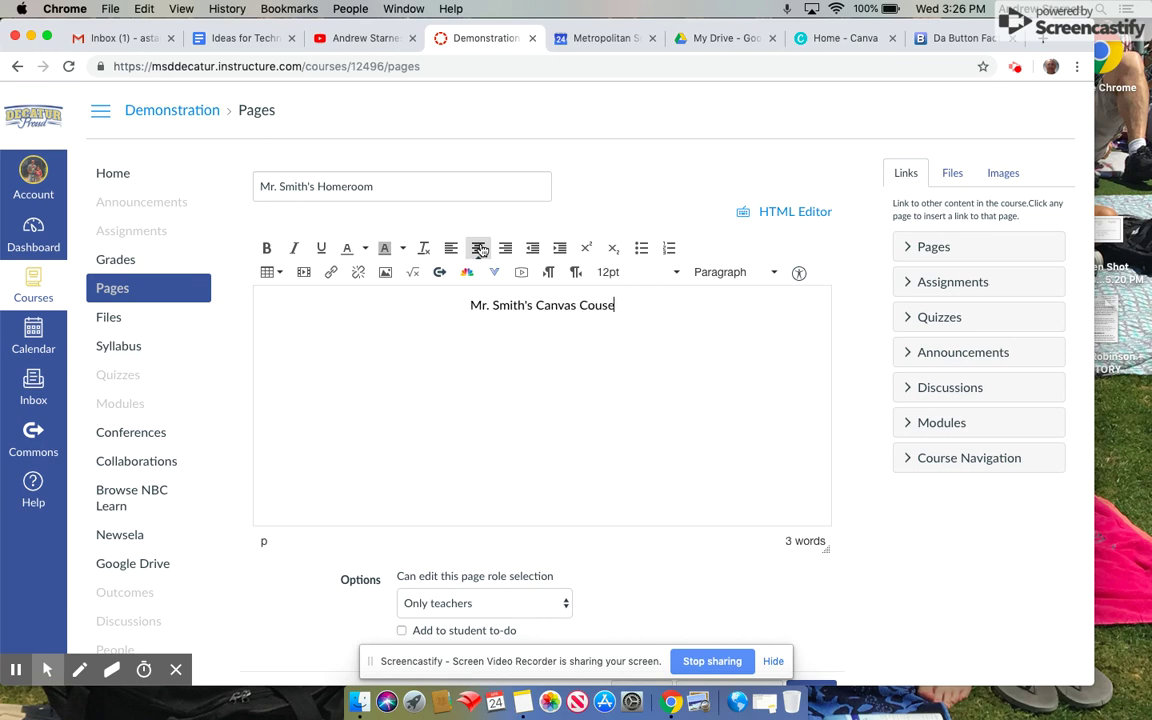
pyautogui.press('BackSpace')
pyautogui.press('BackSpace')
pyautogui.write('rse')
pyautogui.press('Return')
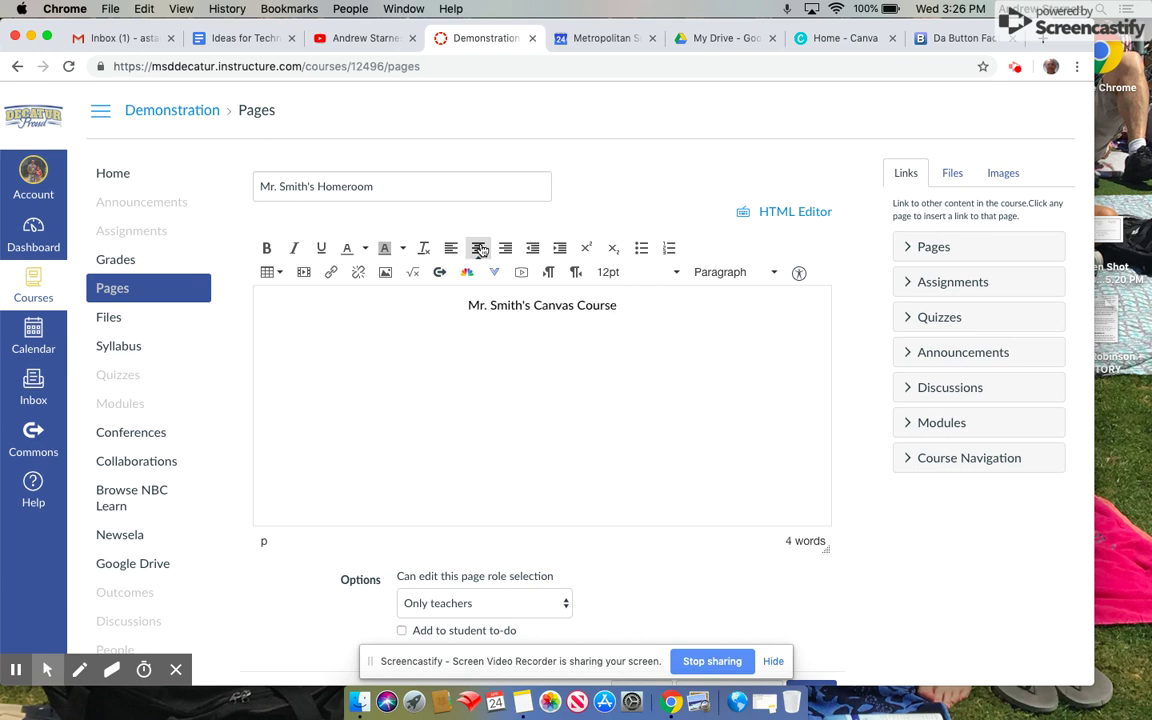
# Add the line "Welcome to our online course." below the first line of the page body.
pyautogui.write('Welcome to our C')
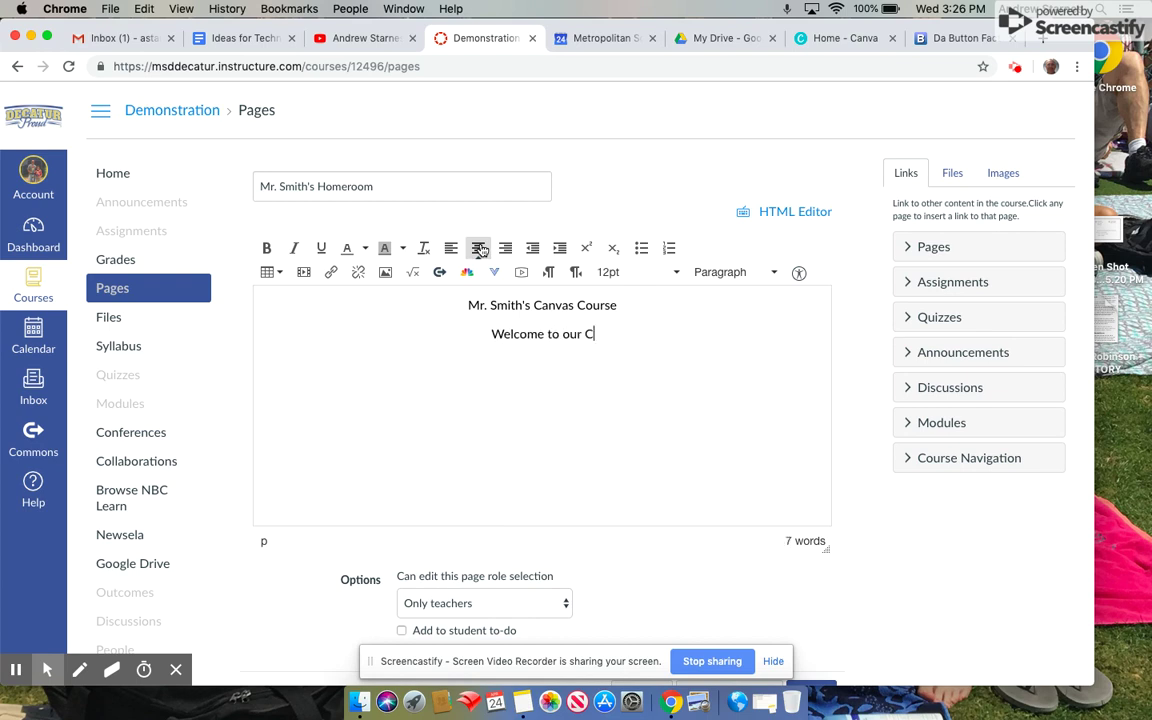
pyautogui.write('onine')
pyautogui.press('BackSpace')
pyautogui.press('BackSpace')
pyautogui.press('BackSpace')
pyautogui.write('lin')
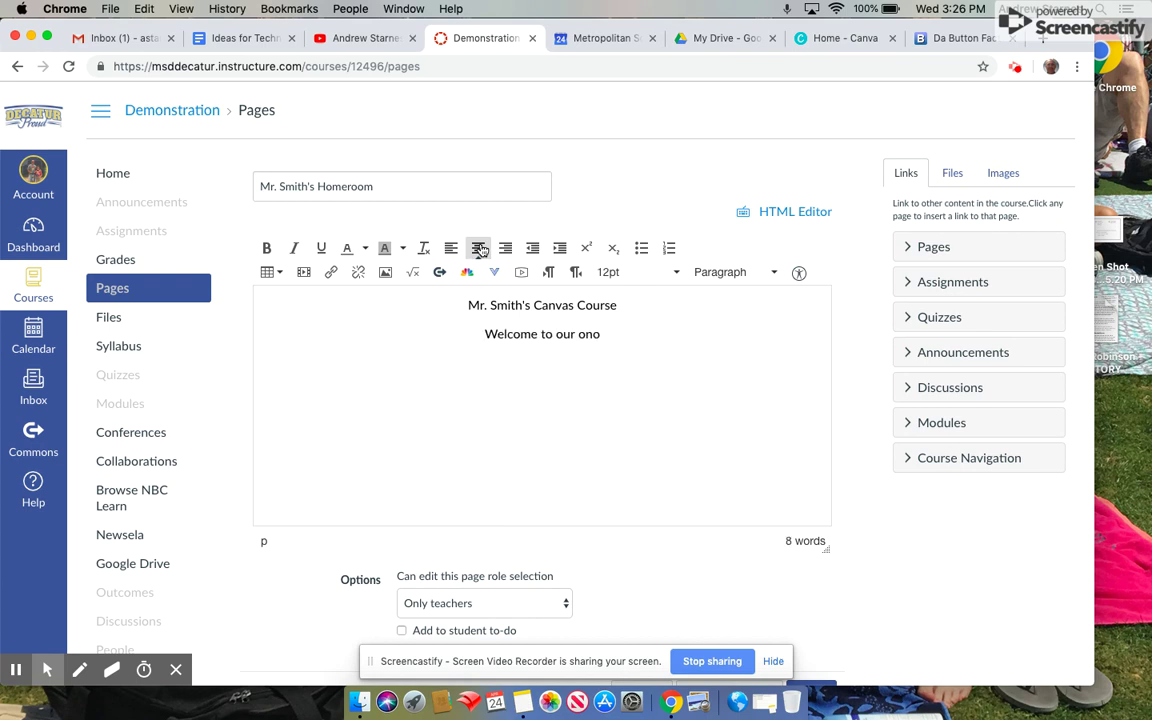
pyautogui.write('e course.')
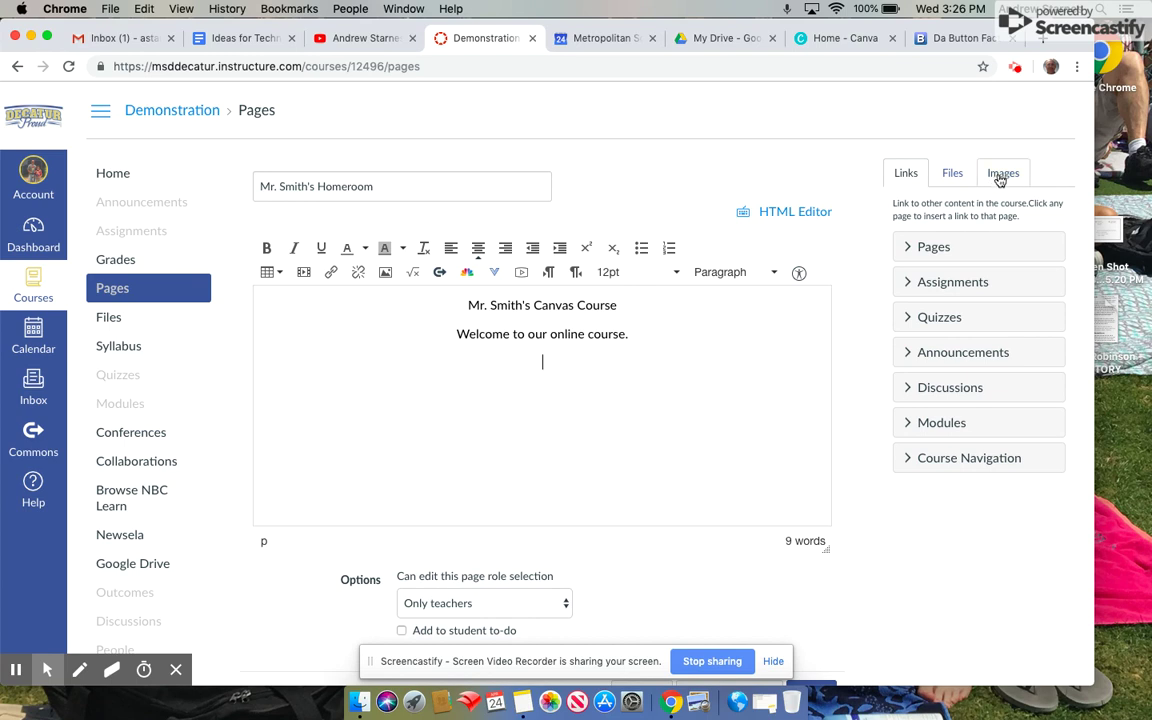
# Switch to Canva to view all saved designs, and look at the button editor in Da Button Factory.
pyautogui.click(850, 38)
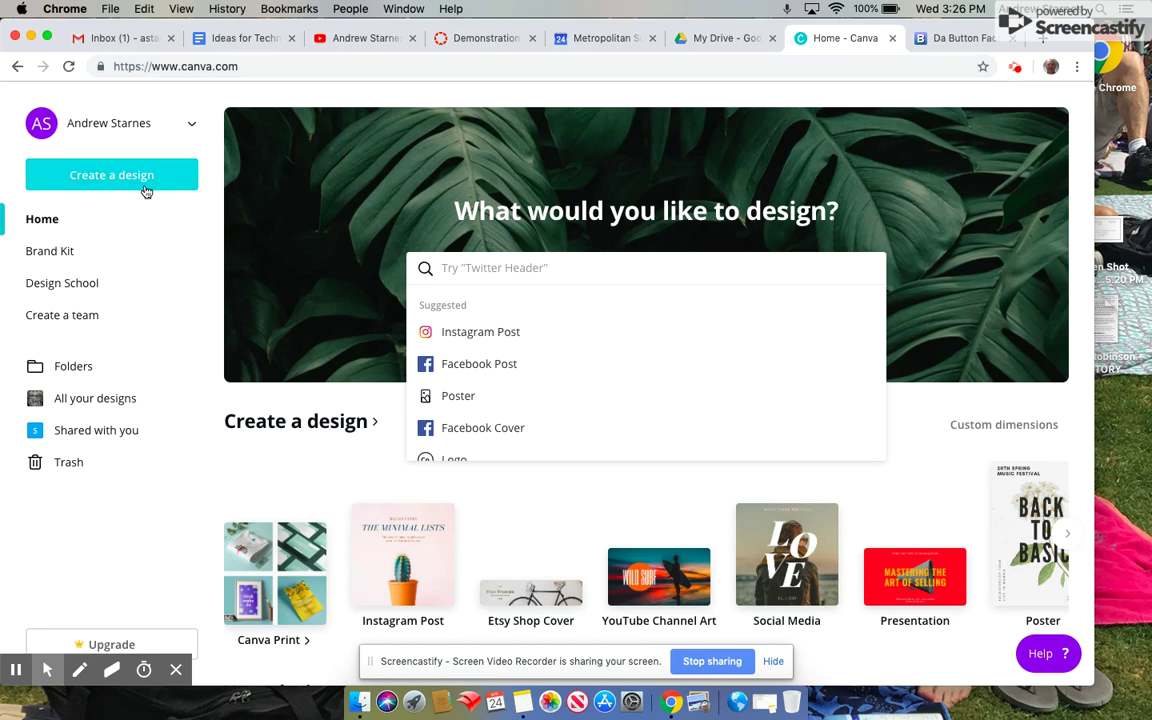
pyautogui.click(92, 398)
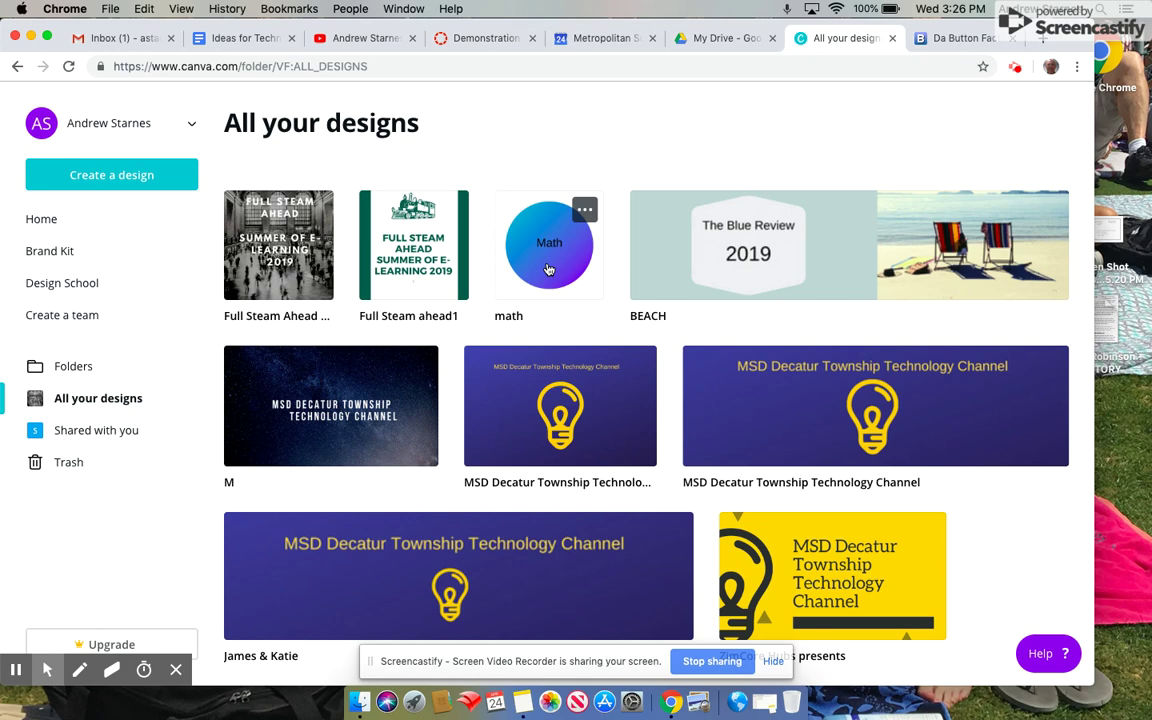
pyautogui.click(930, 38)
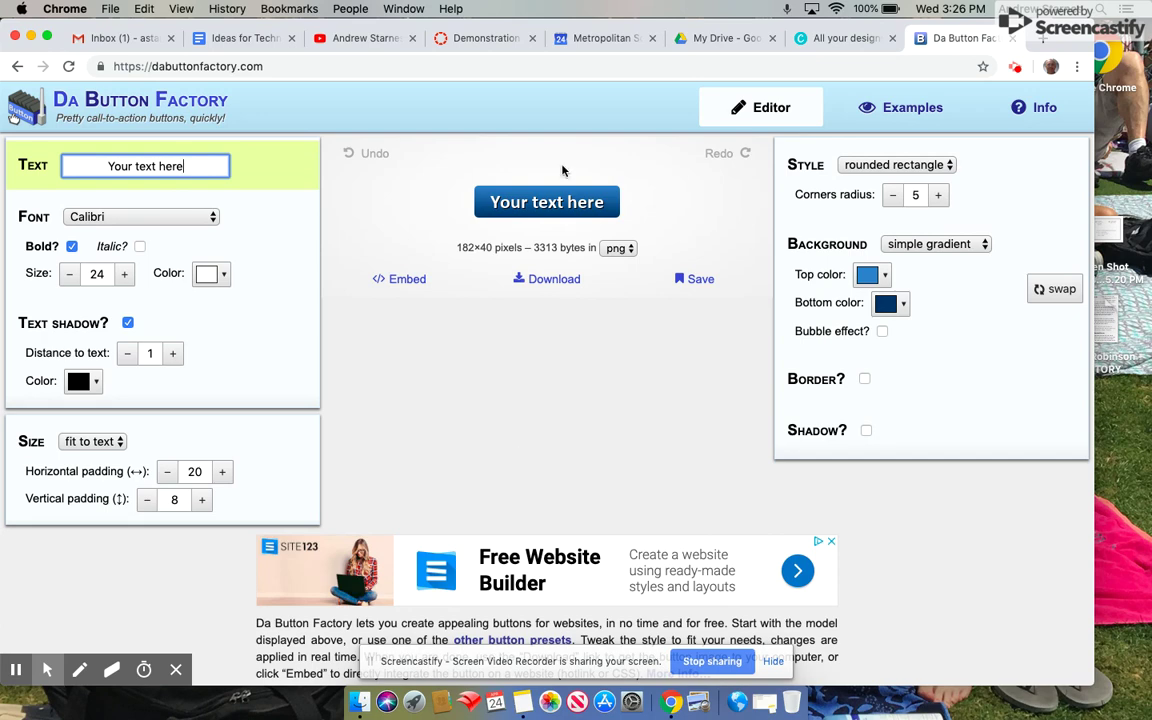
# Return to the Canvas page and upload math copy.png into it with the alternative text "math".
pyautogui.click(455, 38)
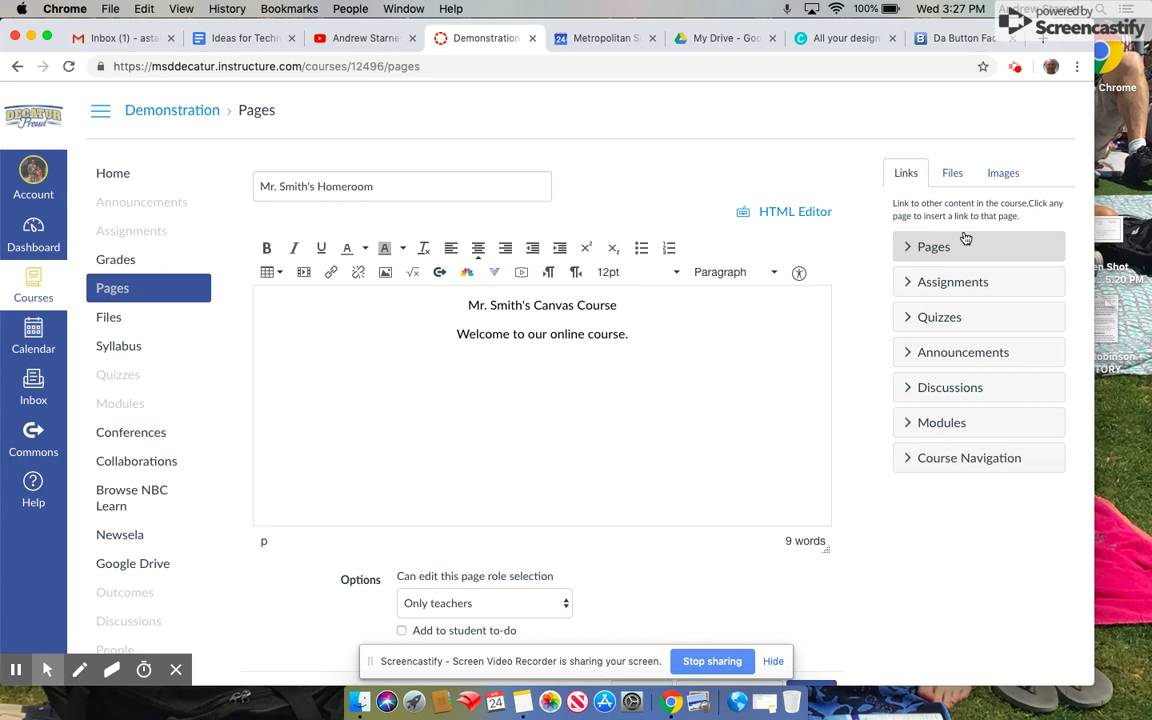
pyautogui.click(1004, 175)
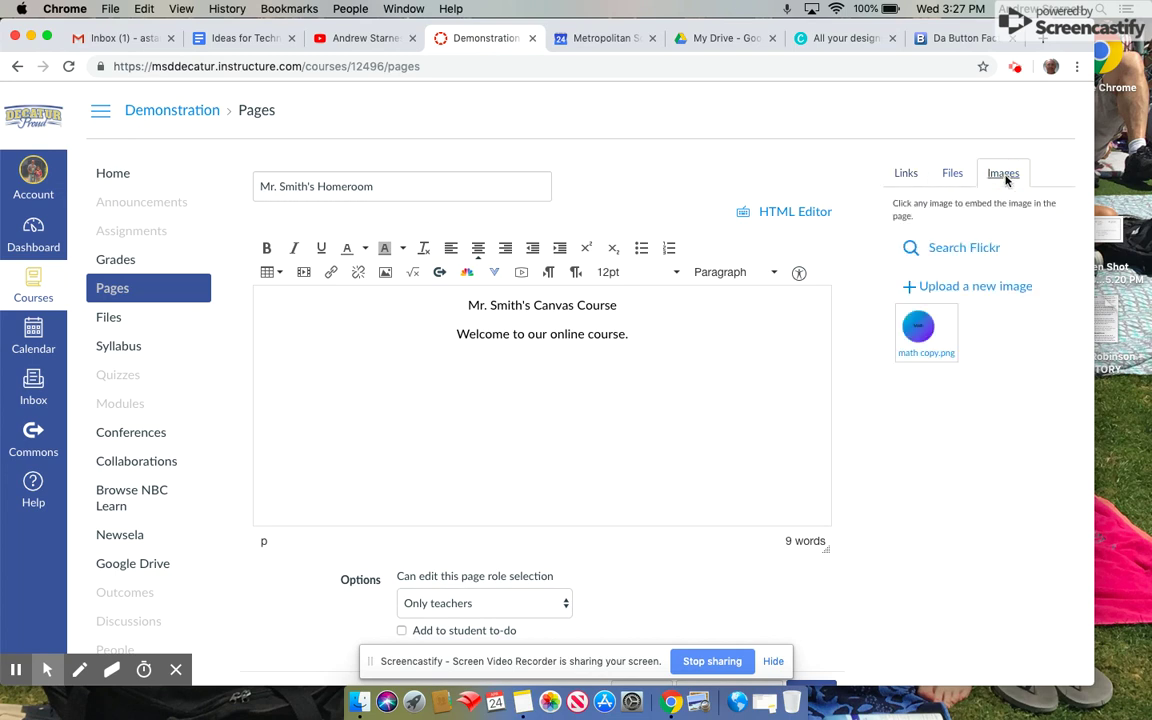
pyautogui.click(956, 290)
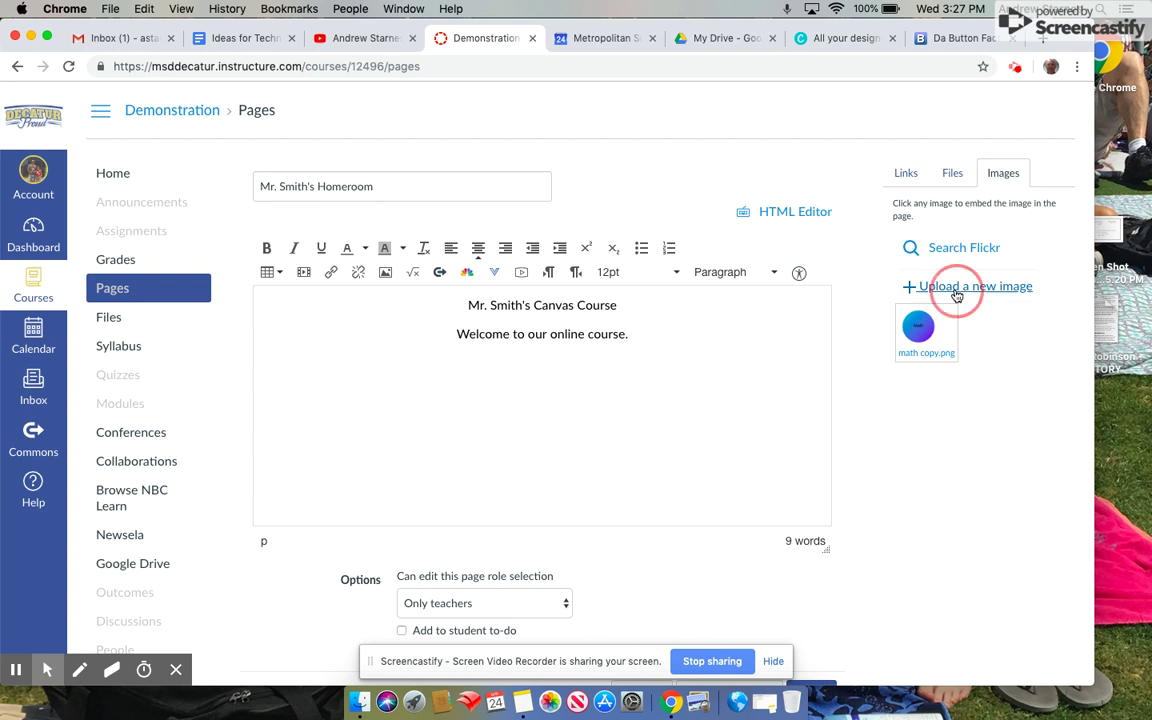
pyautogui.click(936, 333)
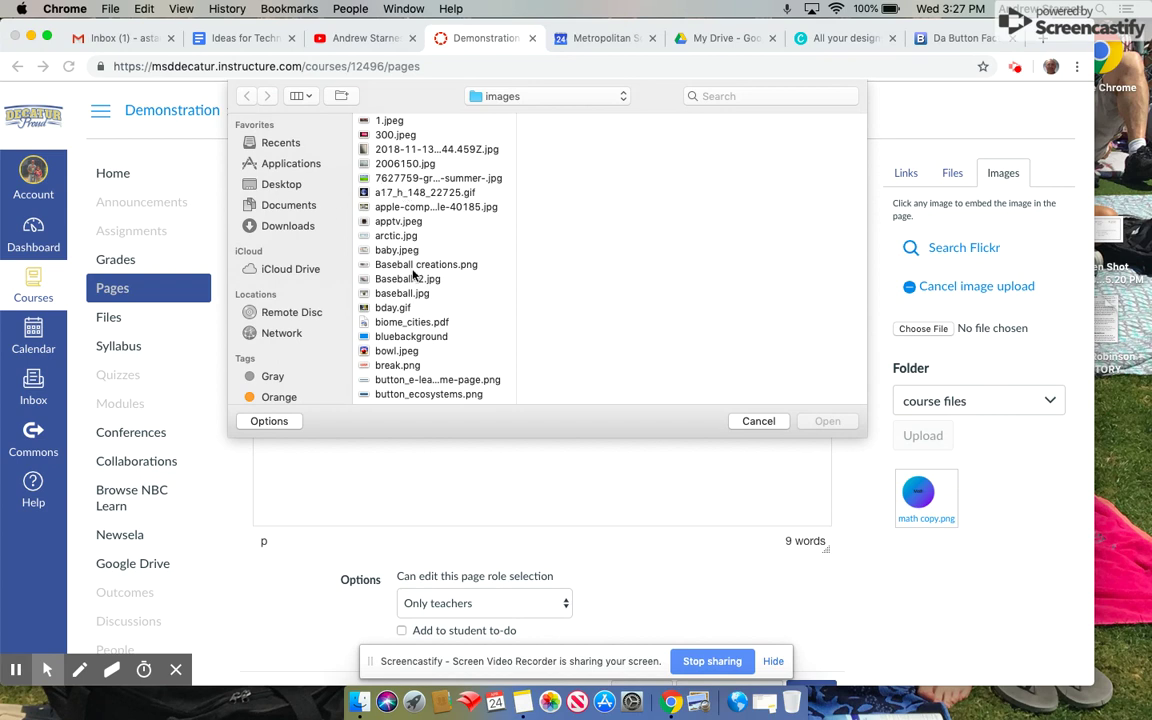
pyautogui.scroll(-15, 410, 250)
pyautogui.scroll(-3, 413, 275)
pyautogui.scroll(5, 413, 260)
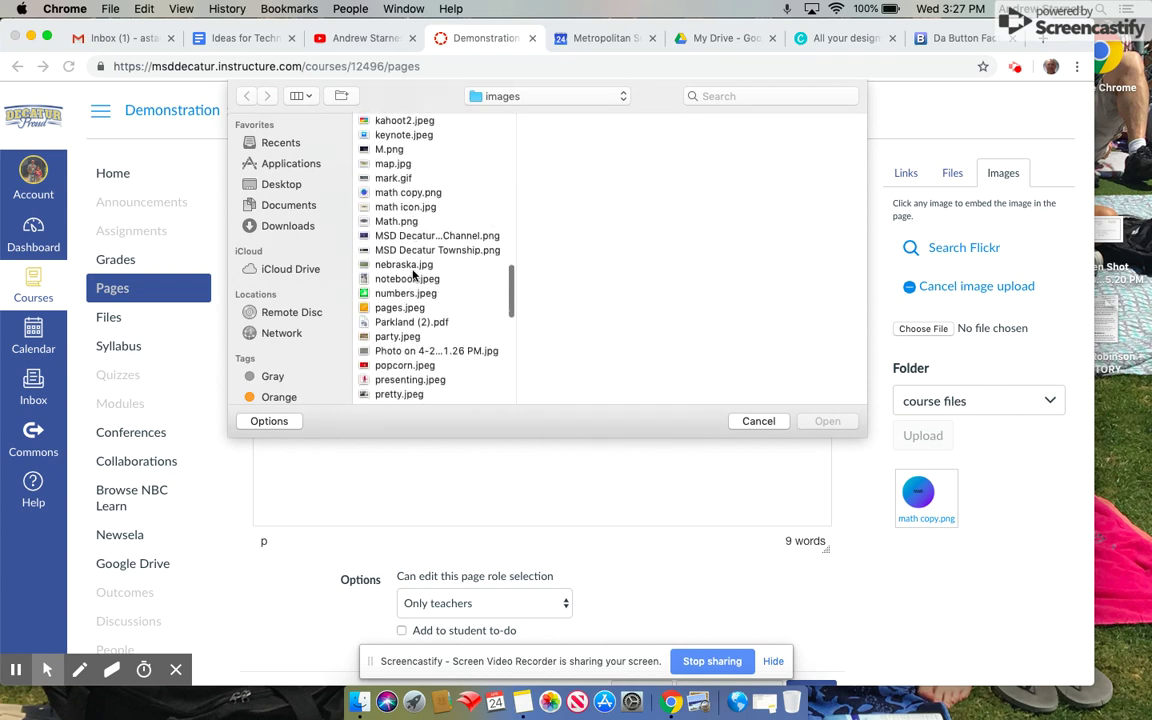
pyautogui.click(408, 192)
pyautogui.click(825, 420)
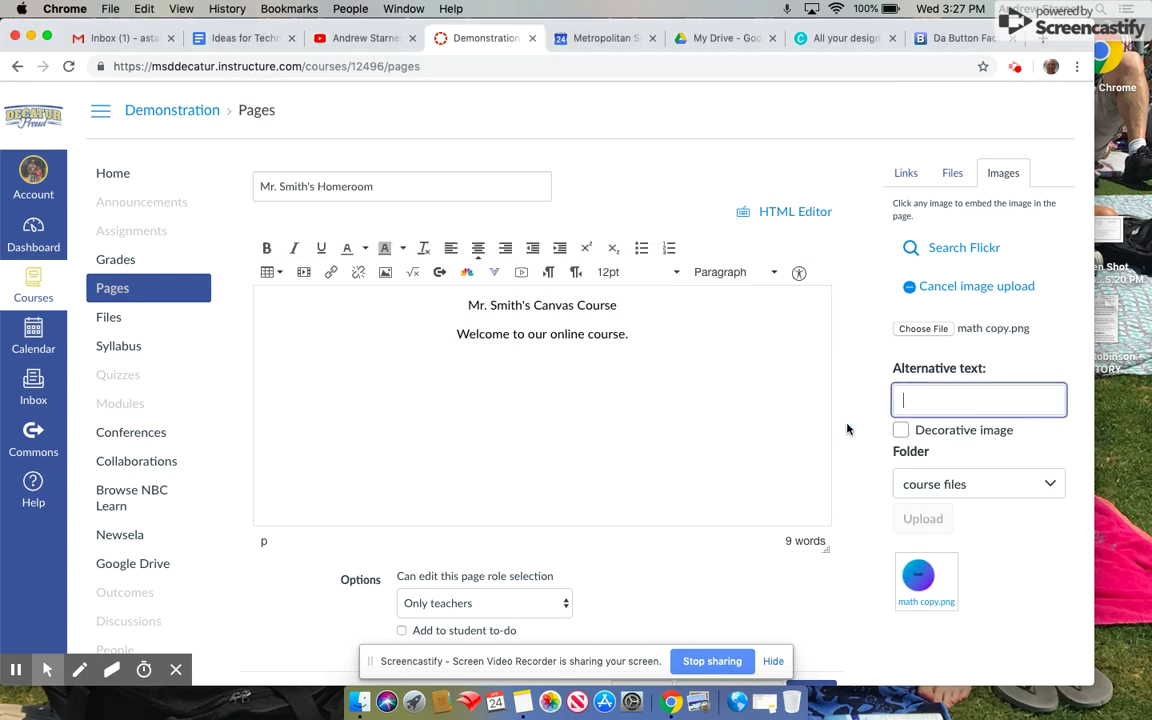
pyautogui.write('math')
pyautogui.press('Escape')
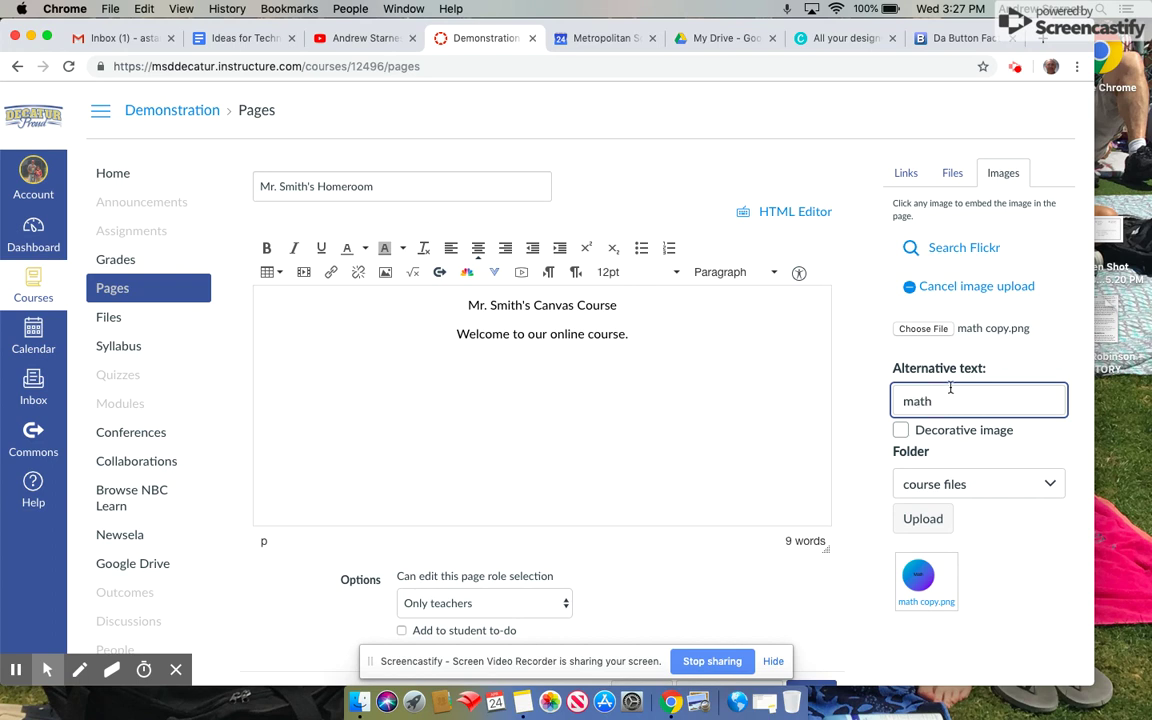
pyautogui.click(920, 519)
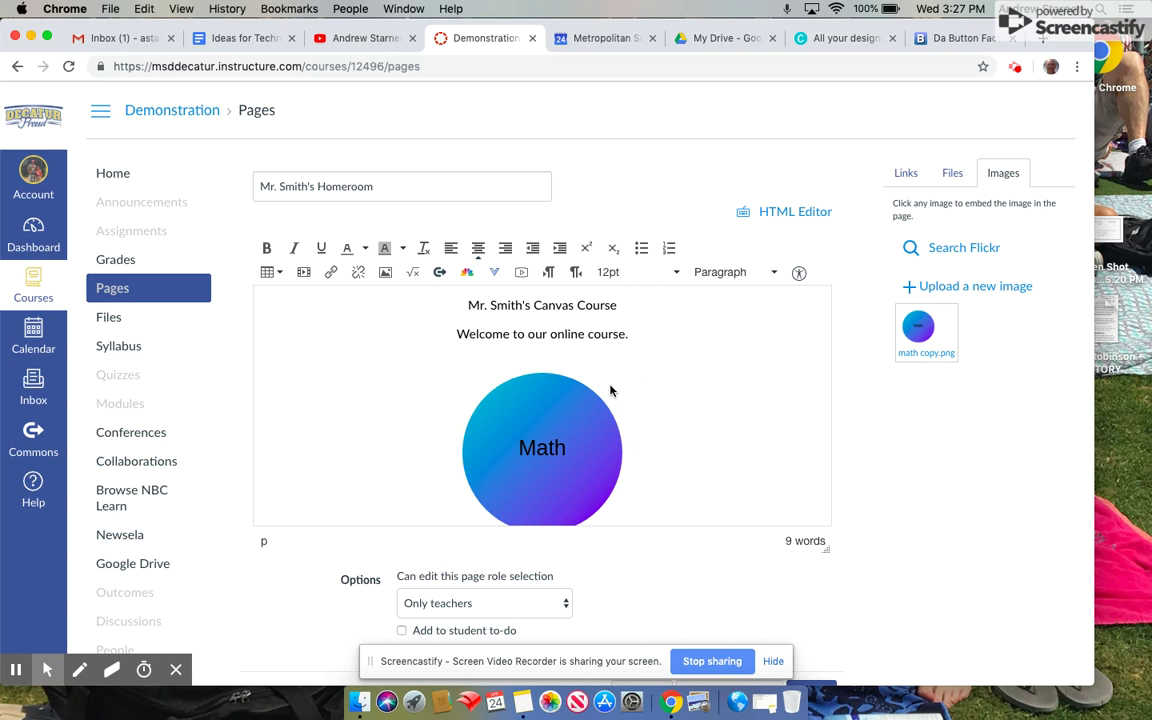
# Shrink the Math image to about two-thirds of its size and align it to the left.
pyautogui.click(565, 410)
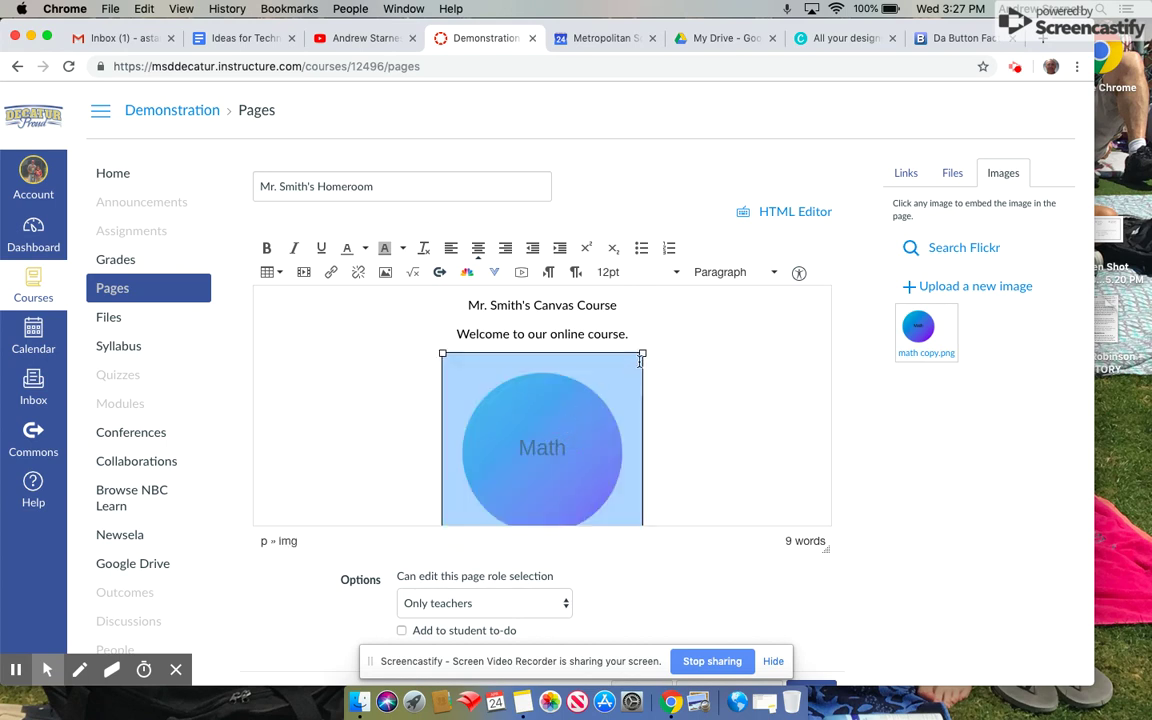
pyautogui.moveTo(642, 354); pyautogui.dragTo(570, 393)
pyautogui.click(452, 252)
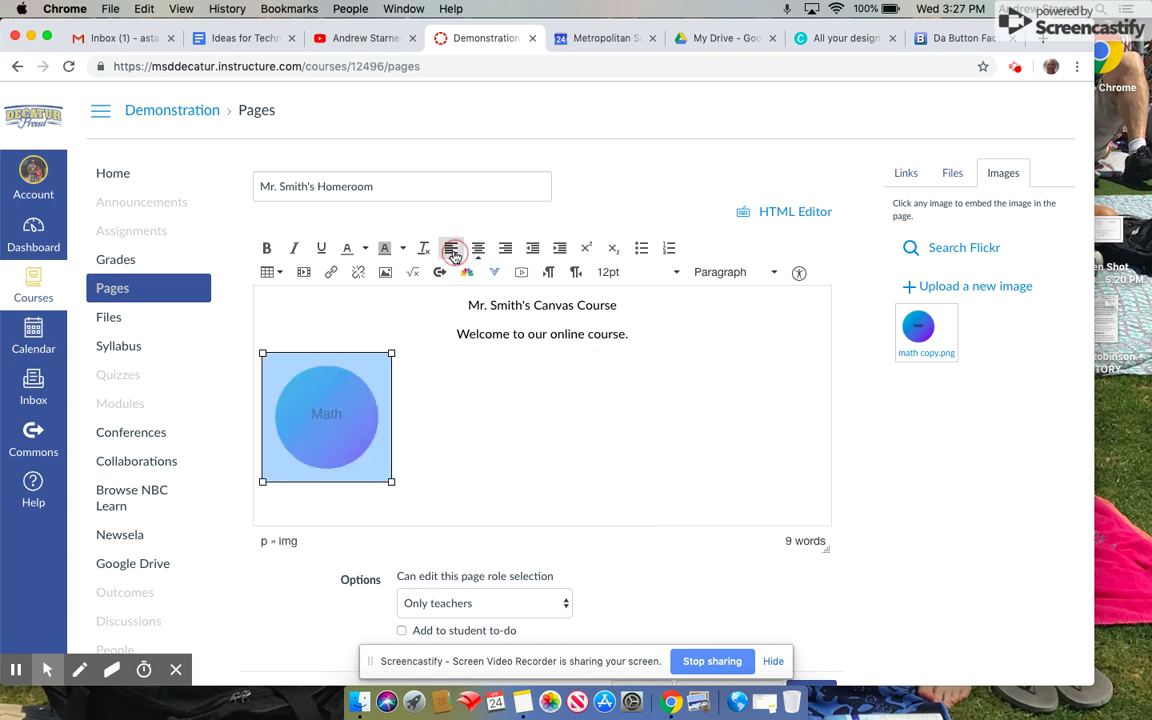
pyautogui.click(478, 382)
pyautogui.scroll(-1, 481, 384)
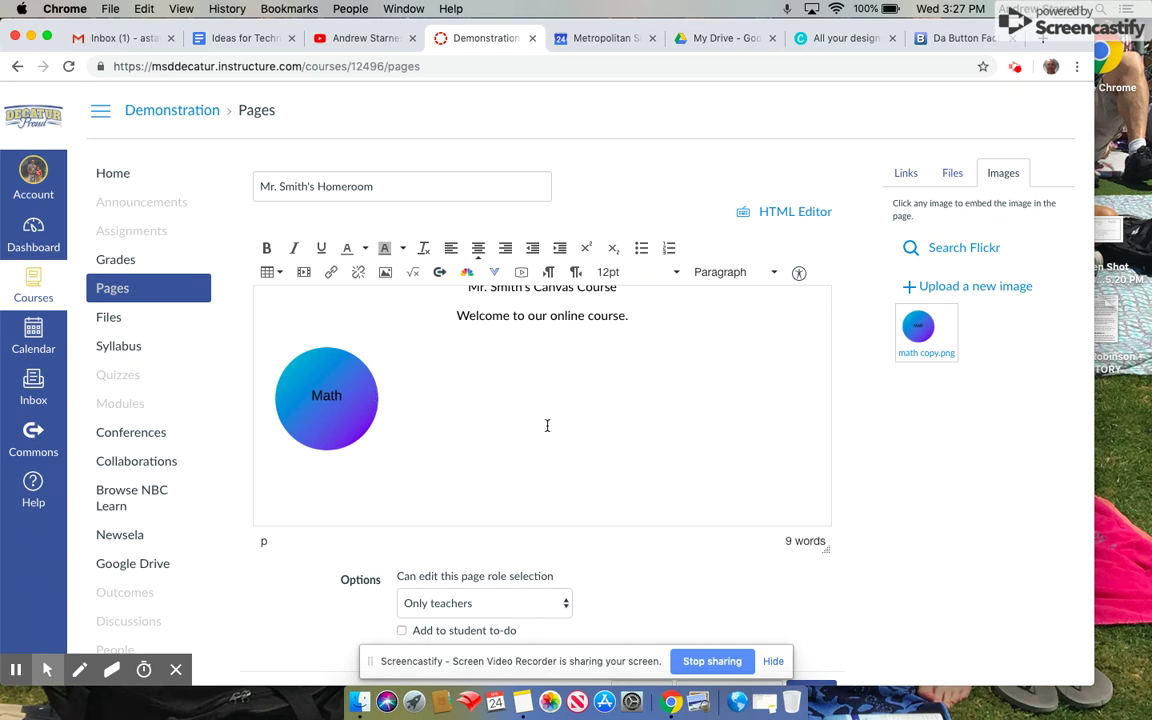
# Insert an empty line between the welcome text and the Math image.
pyautogui.click(349, 356)
pyautogui.click(411, 393)
pyautogui.press('Return')
pyautogui.press('Up')
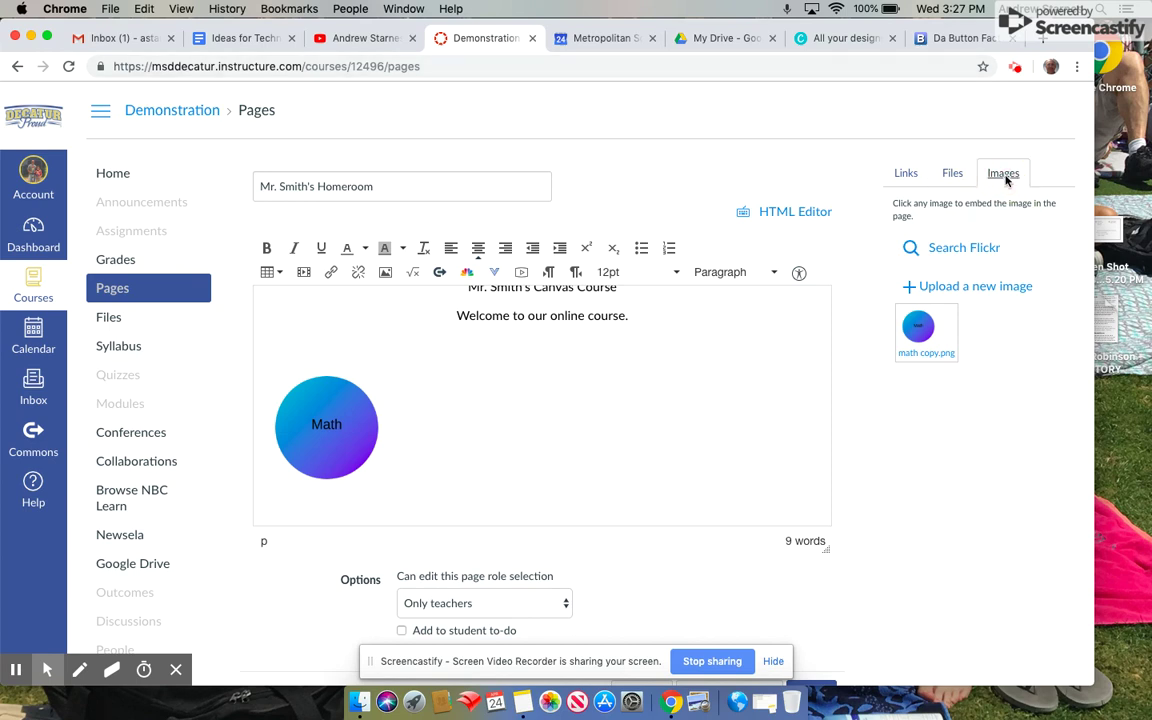
# Upload button_ecosystems.png into the empty line above the Math image with the alternative text "Ecosystems".
pyautogui.click(950, 286)
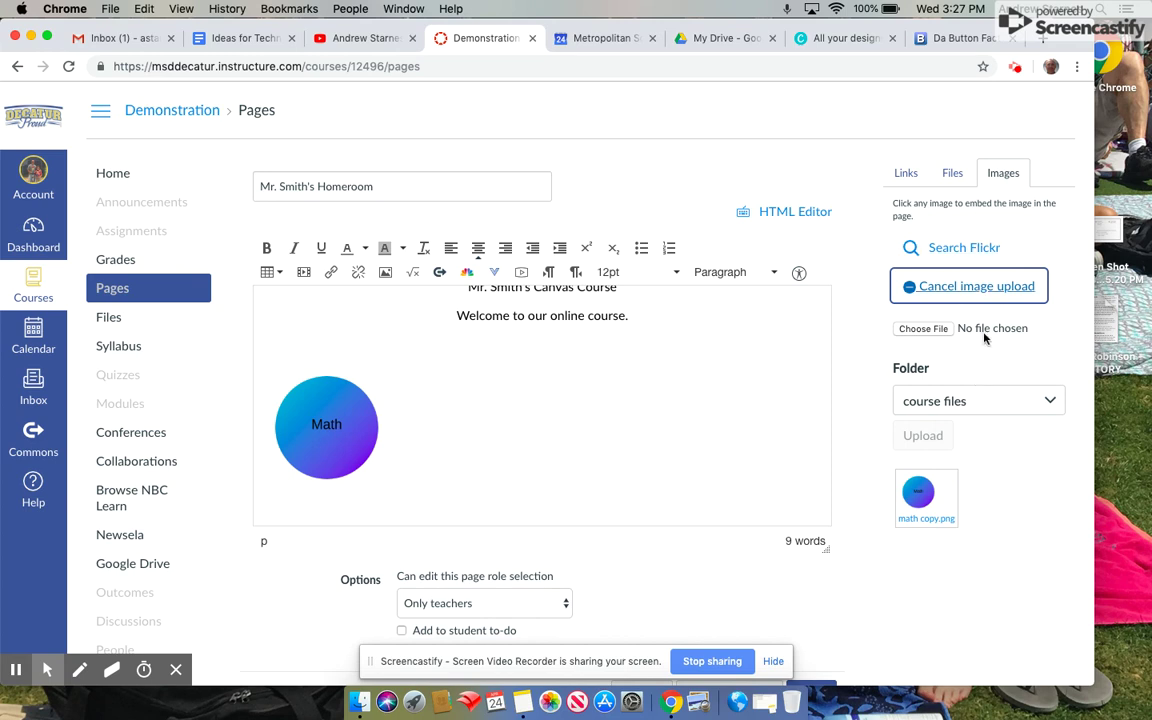
pyautogui.click(1049, 400)
pyautogui.click(1043, 401)
pyautogui.click(923, 328)
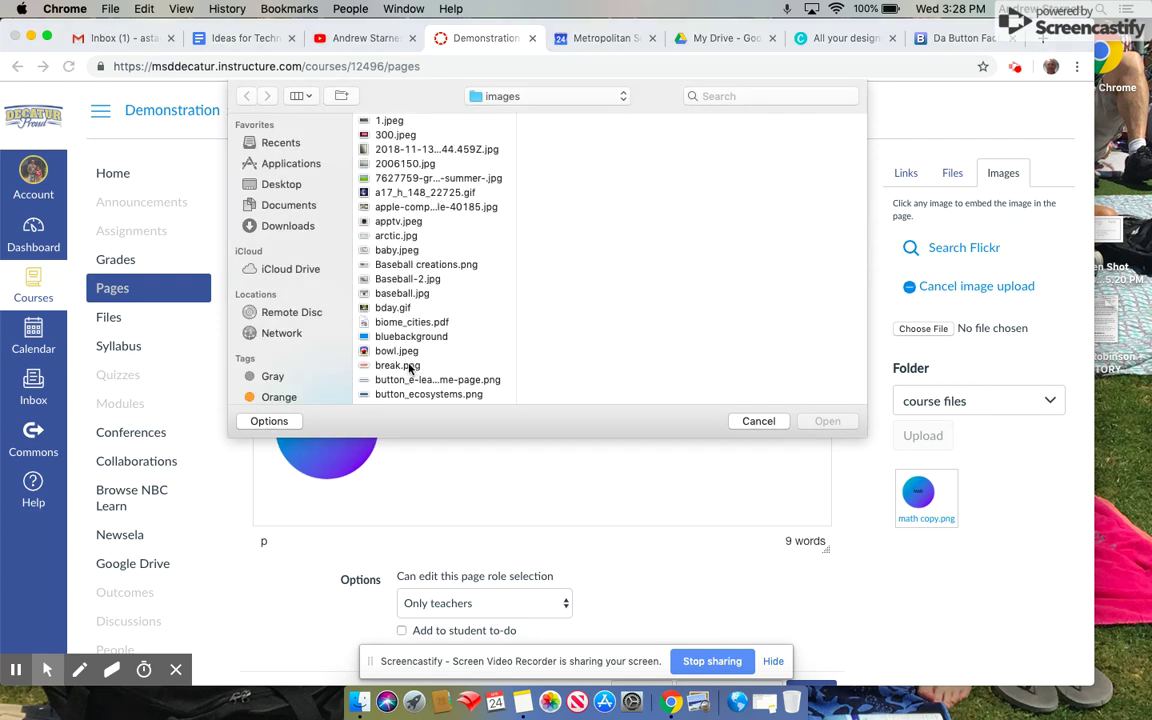
pyautogui.scroll(-3, 412, 231)
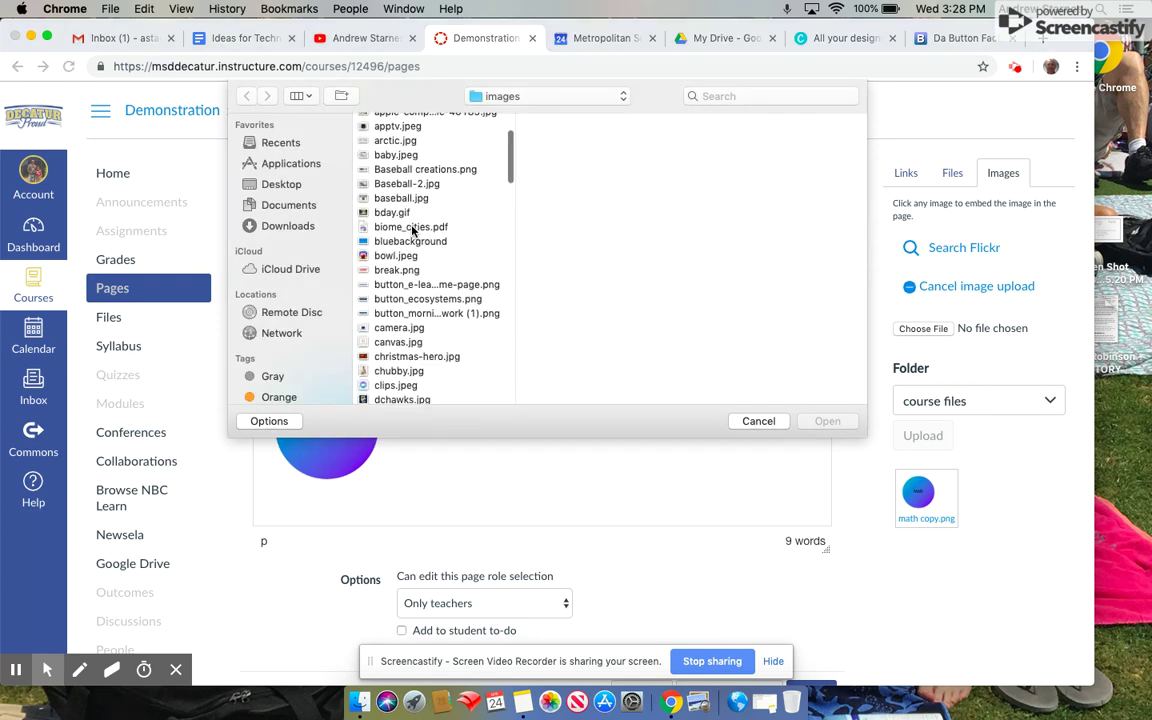
pyautogui.click(395, 299)
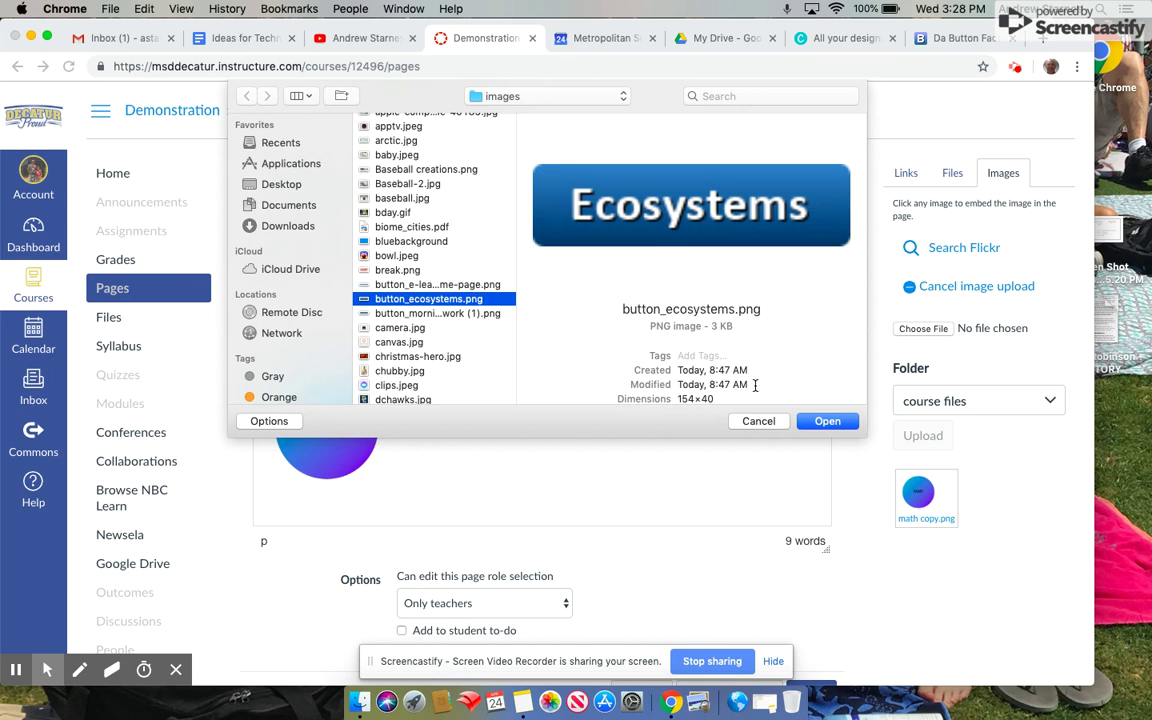
pyautogui.click(820, 420)
pyautogui.write('ecos')
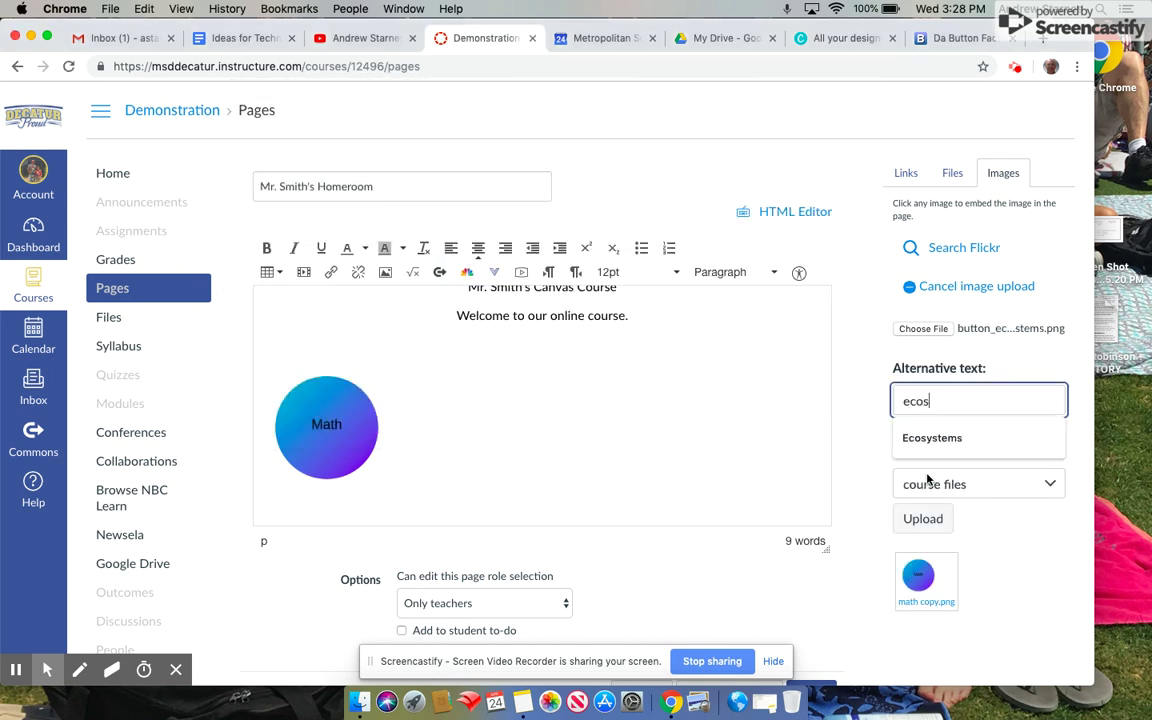
pyautogui.click(940, 440)
pyautogui.click(923, 518)
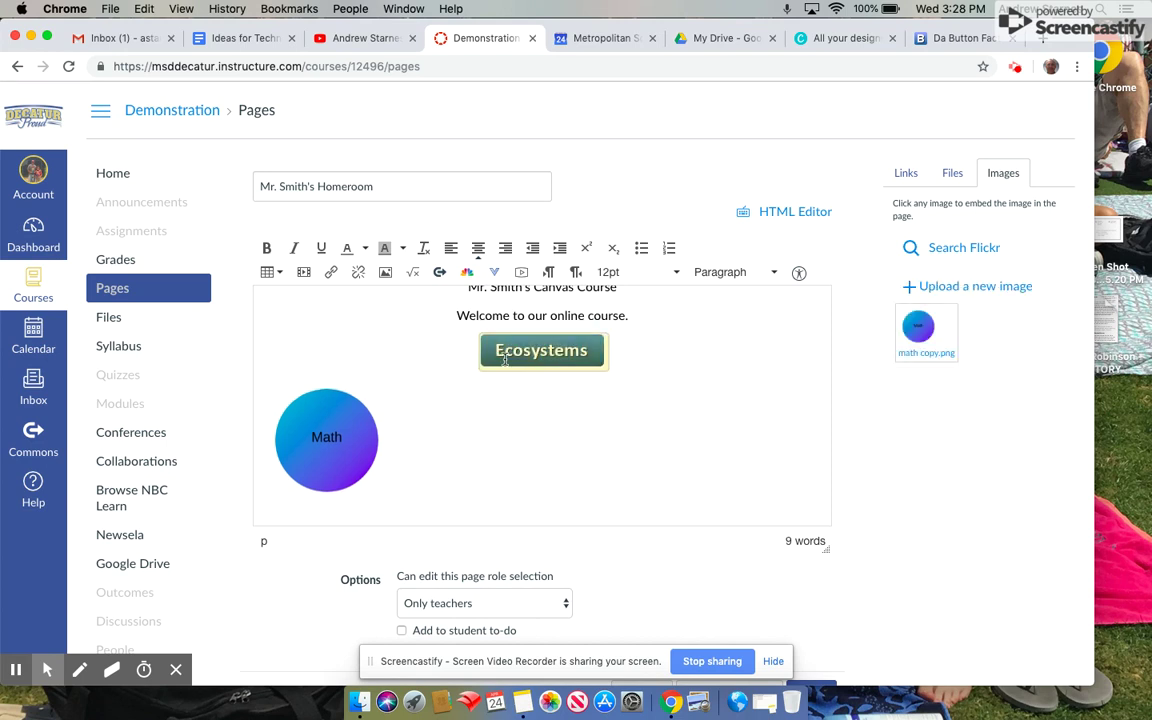
# Align the Ecosystems button image to the left and save the page.
pyautogui.click(451, 248)
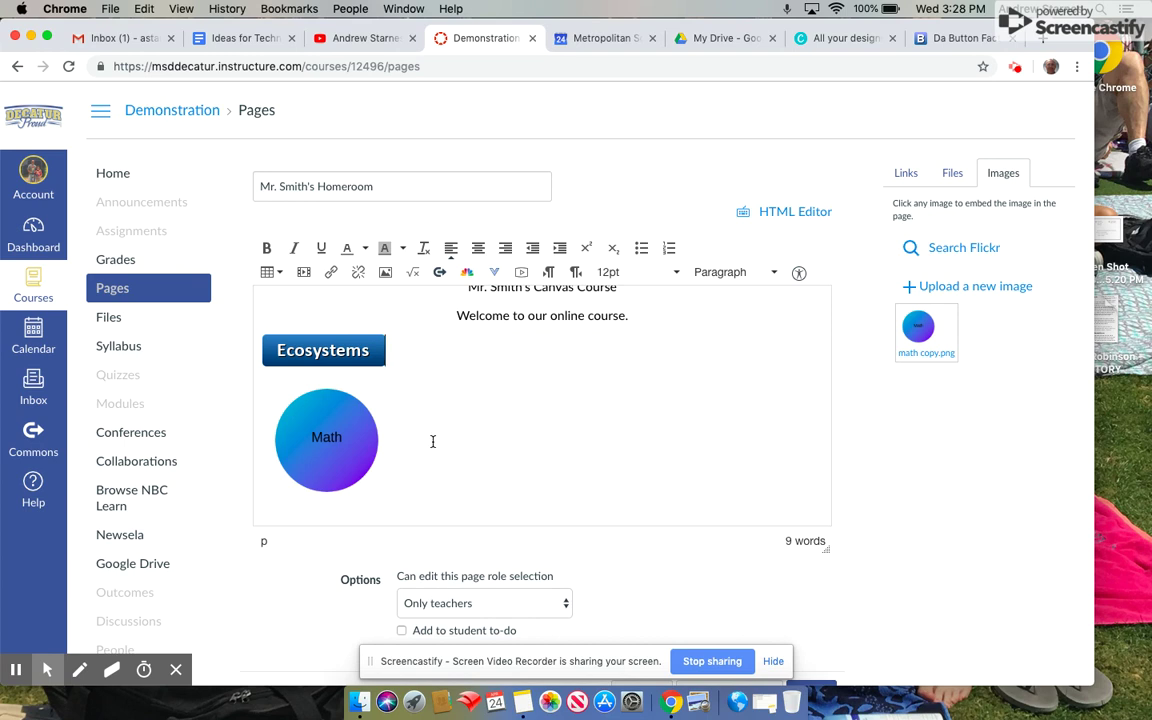
pyautogui.scroll(1, 433, 441)
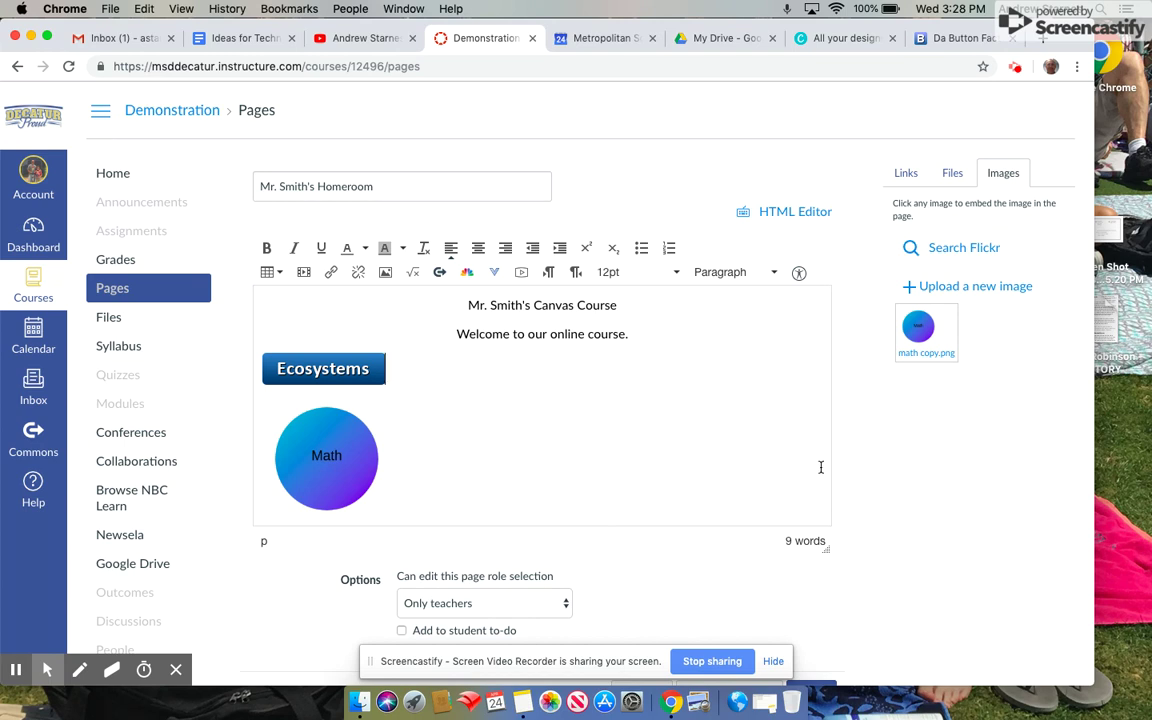
pyautogui.scroll(-1, 766, 447)
pyautogui.scroll(-1, 766, 447)
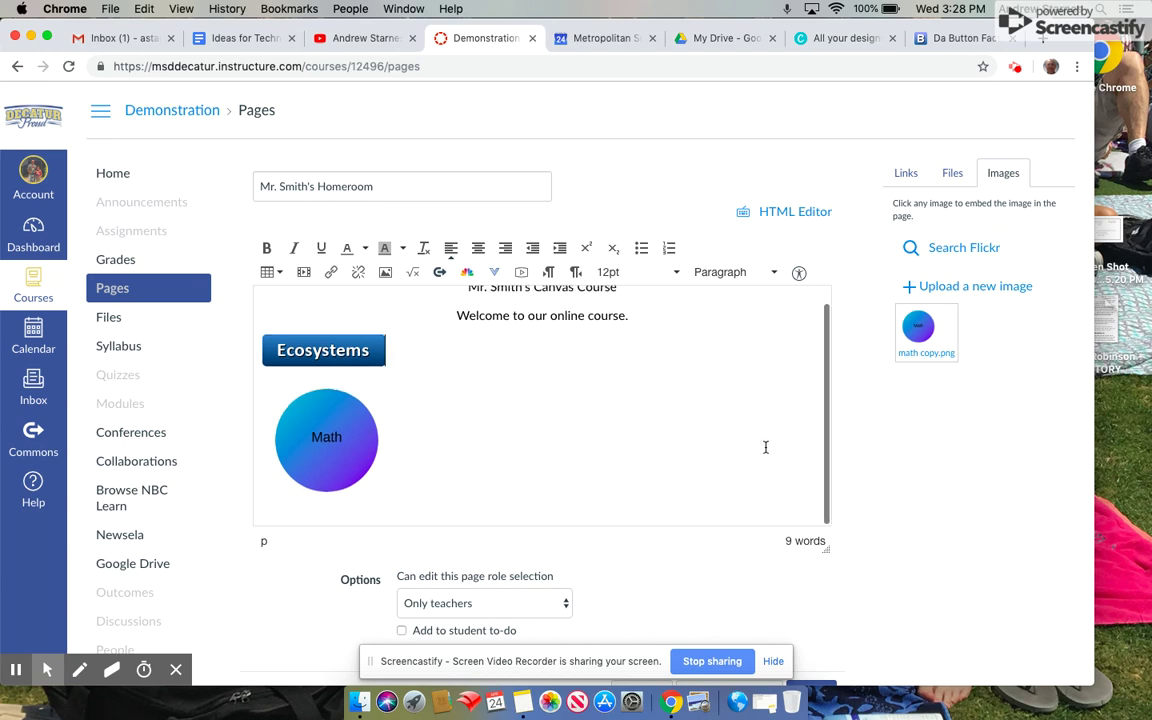
pyautogui.scroll(-2, 859, 524)
pyautogui.click(812, 640)
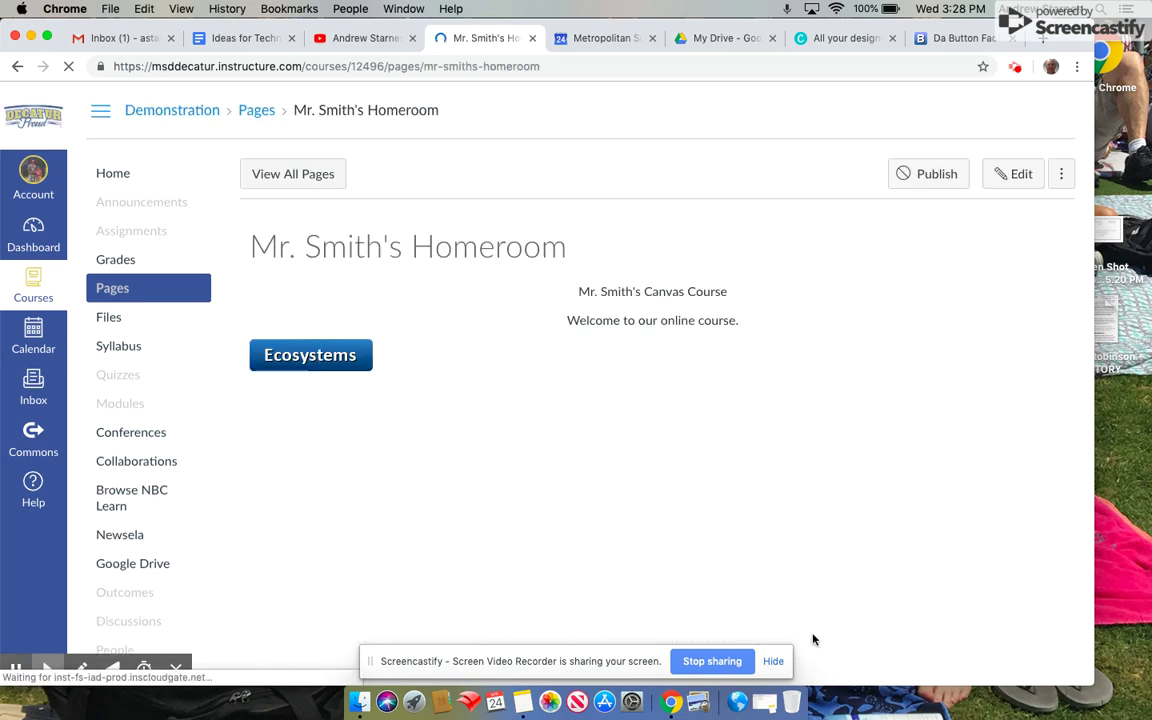
# Publish the homeroom page from the list of all course pages and set it as the front page.
pyautogui.click(312, 177)
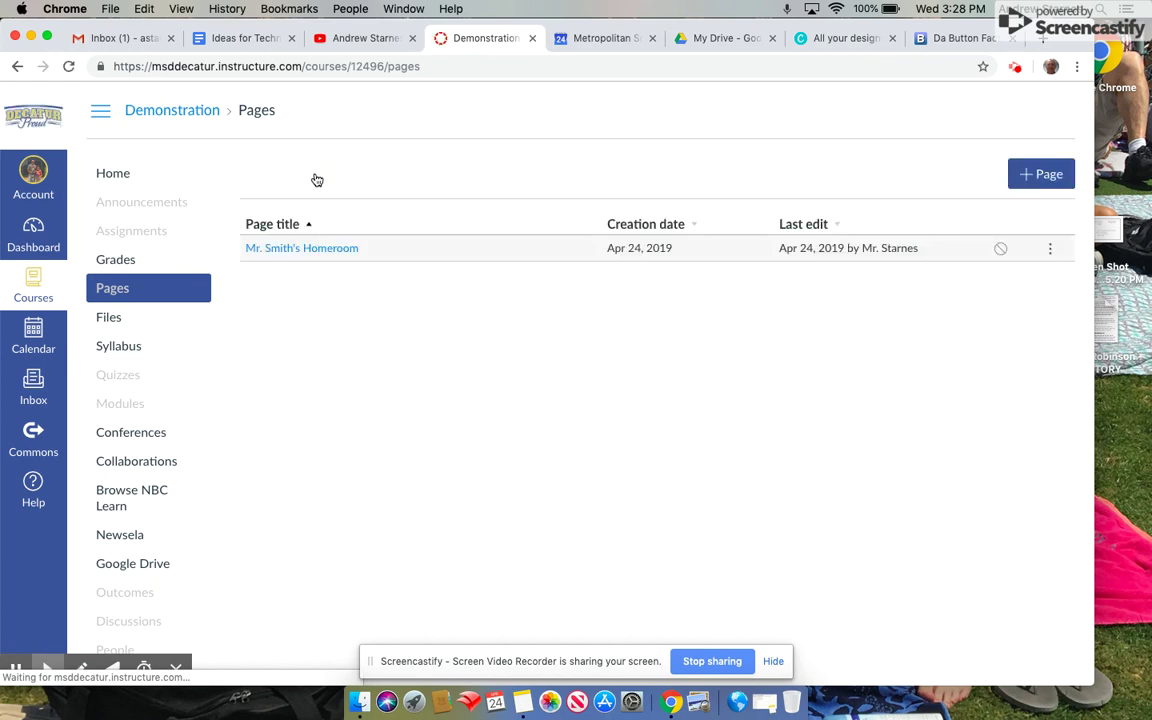
pyautogui.click(1001, 250)
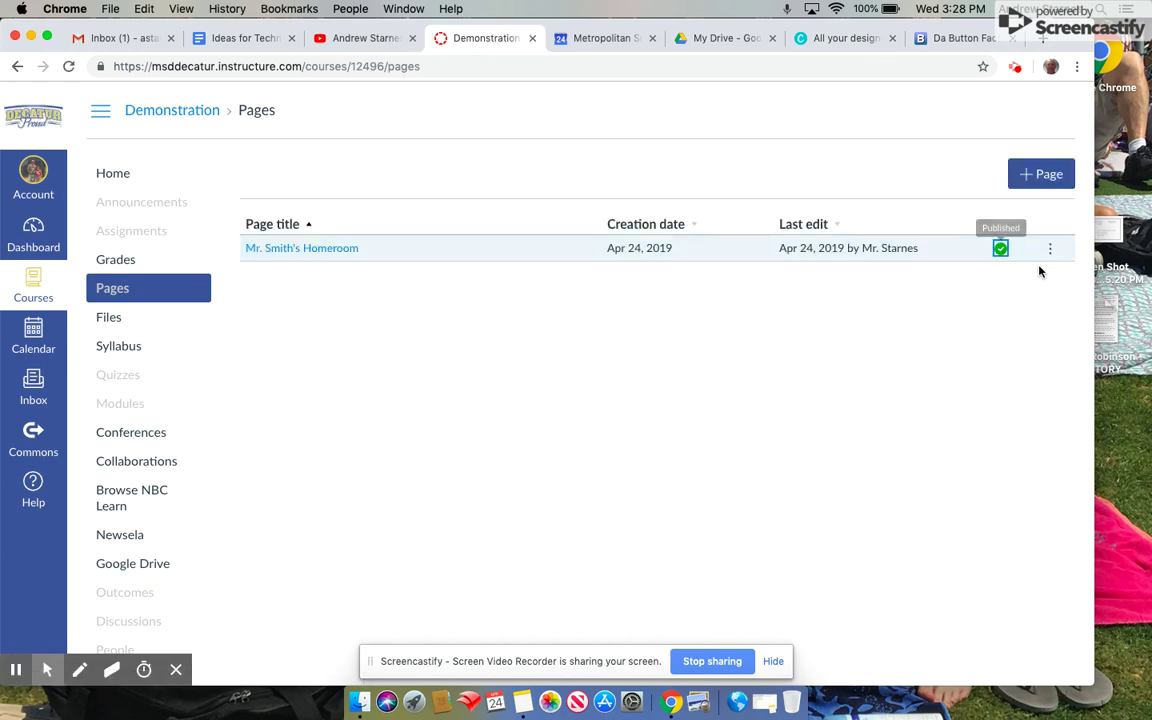
pyautogui.click(1050, 251)
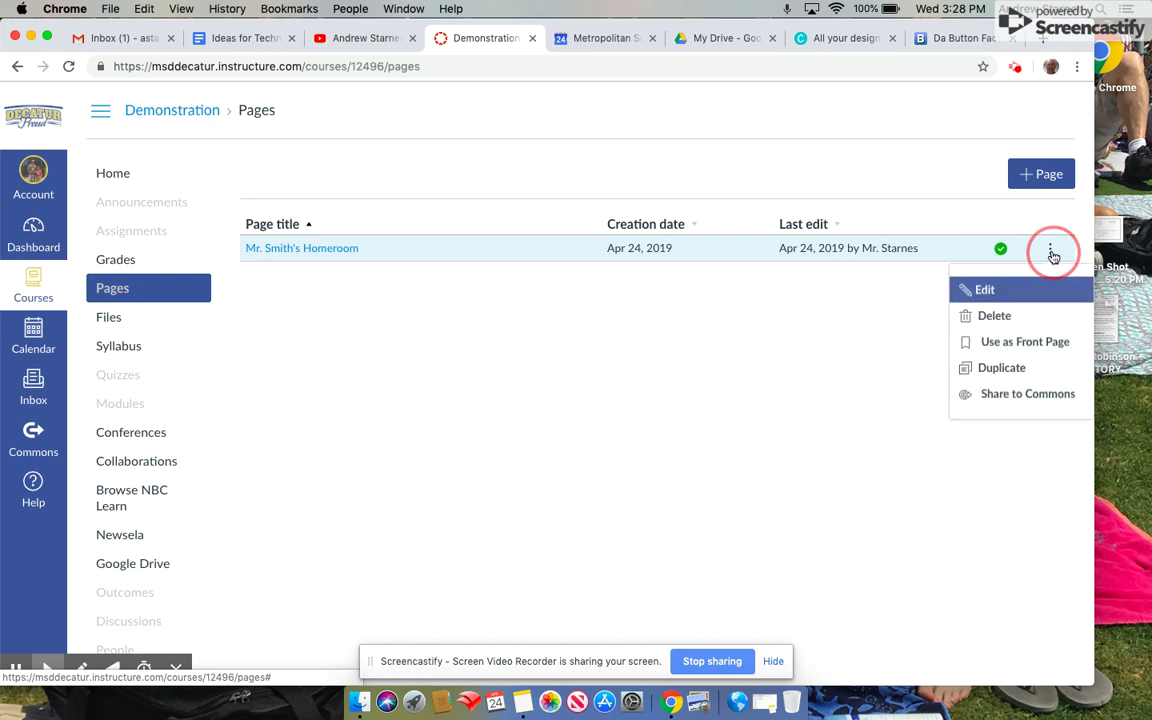
pyautogui.click(1022, 344)
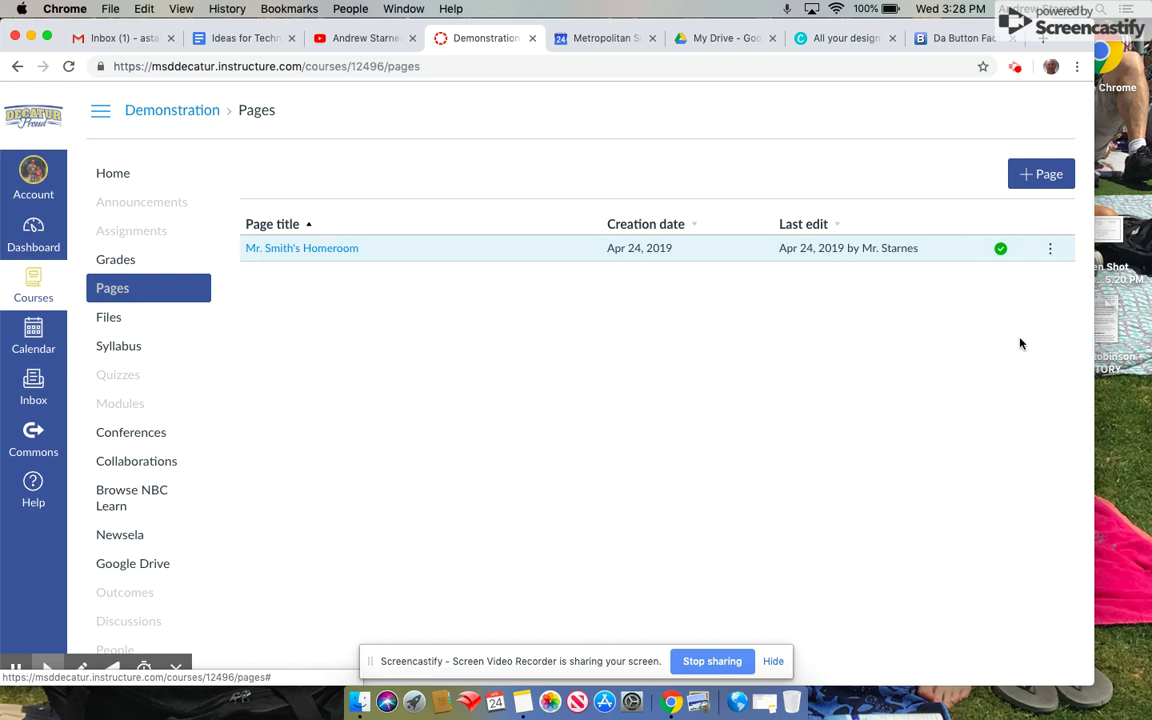
# Set the course home page to display the Pages Front Page and save the choice.
pyautogui.click(145, 177)
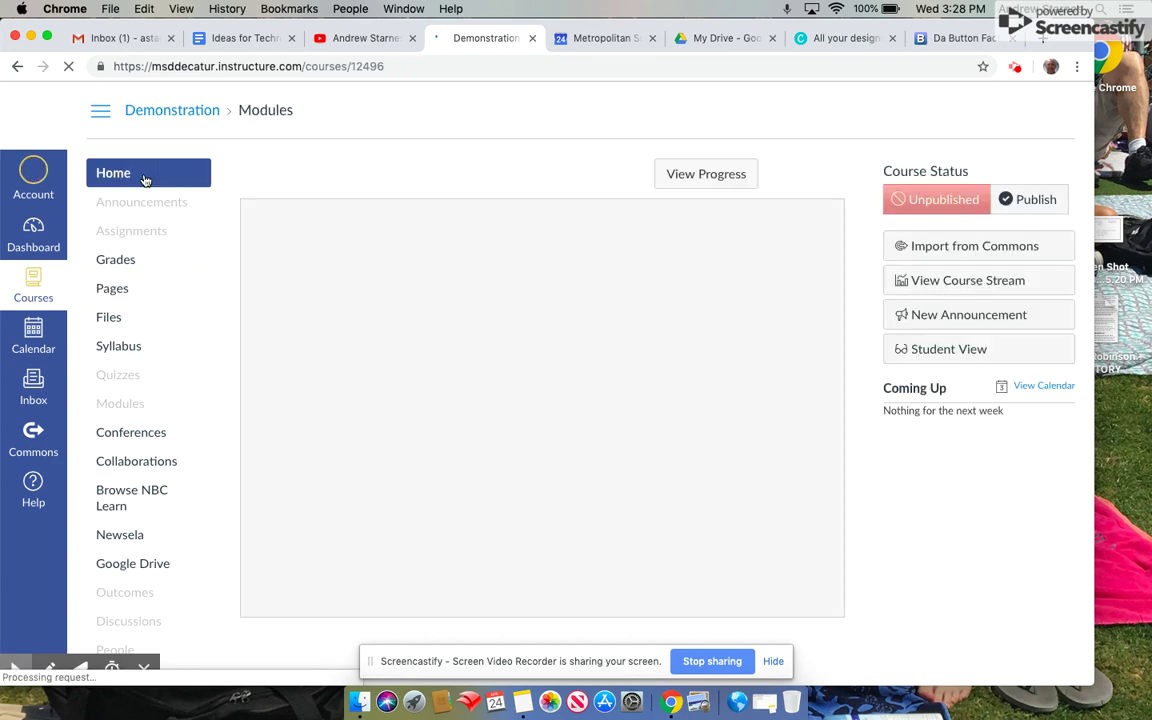
pyautogui.click(917, 281)
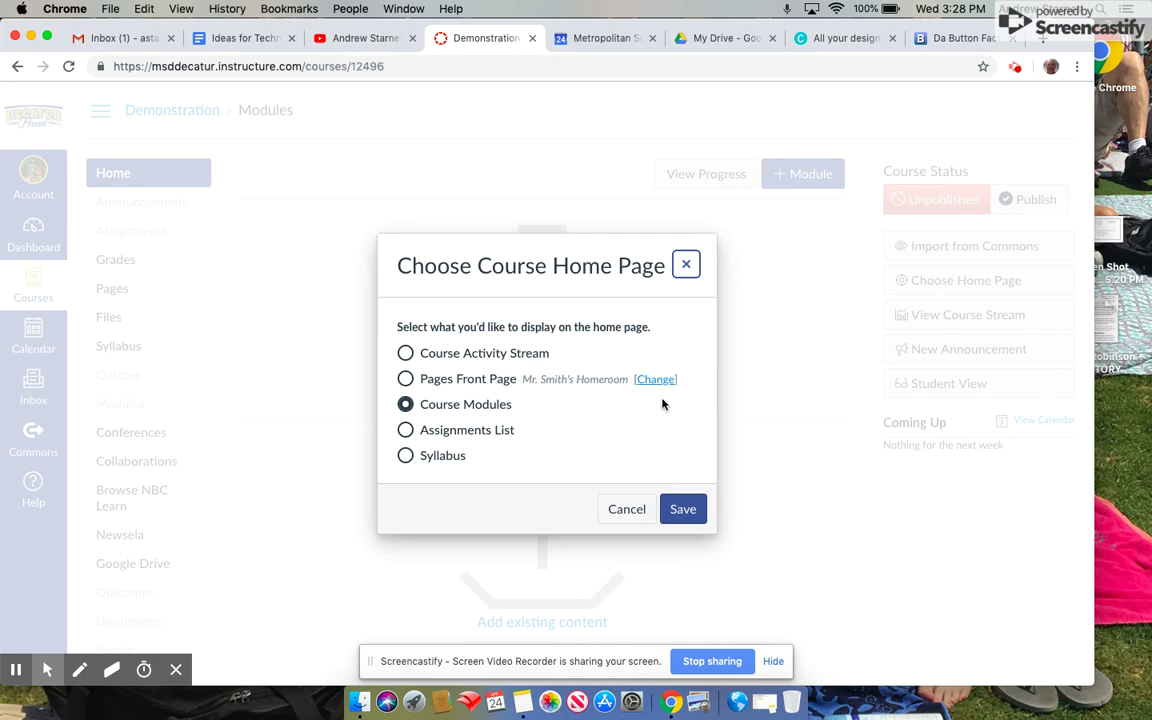
pyautogui.click(626, 507)
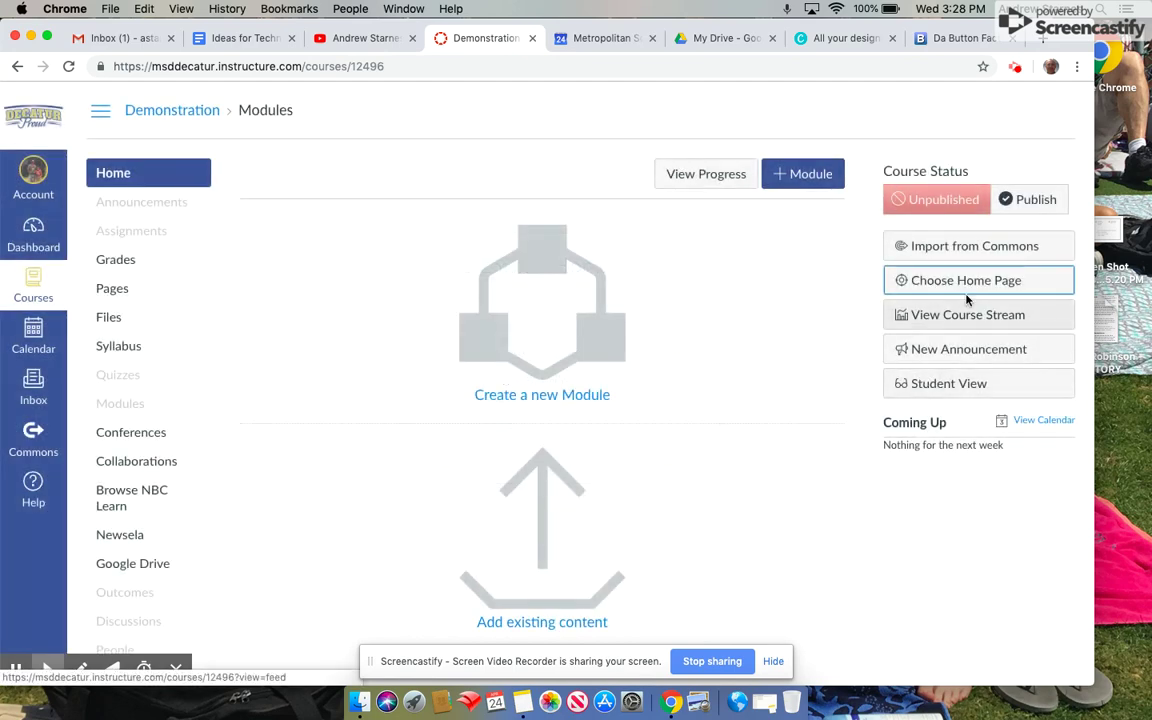
pyautogui.click(970, 285)
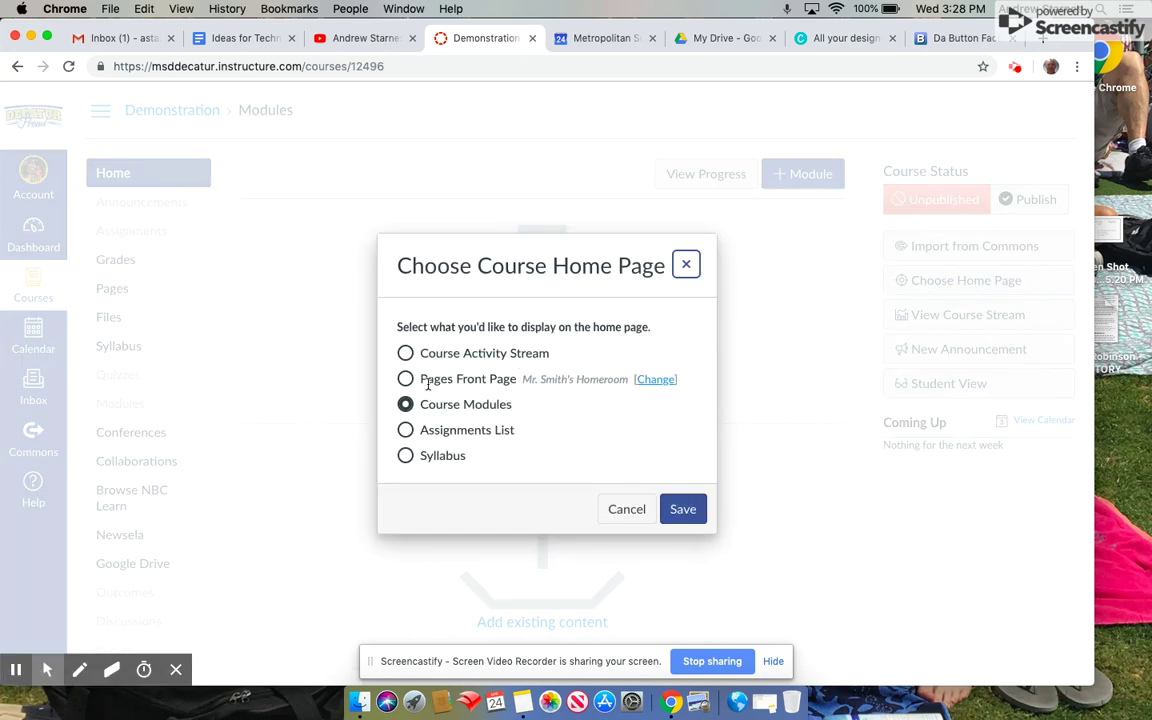
pyautogui.click(404, 380)
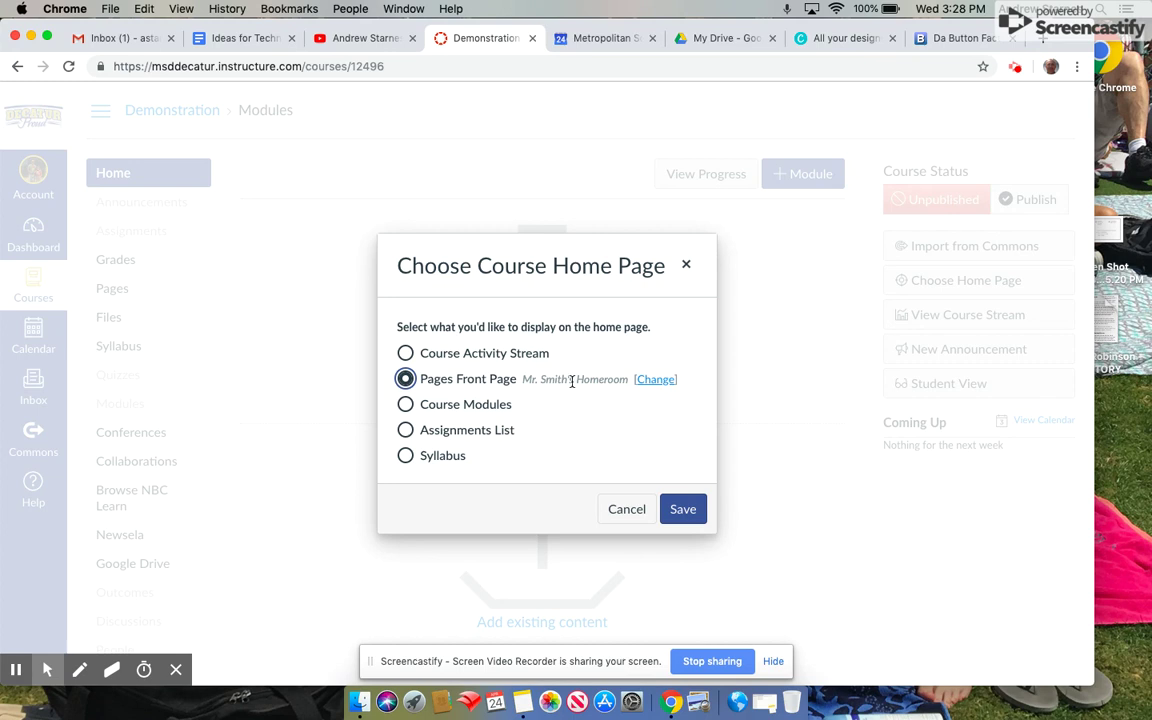
pyautogui.click(683, 511)
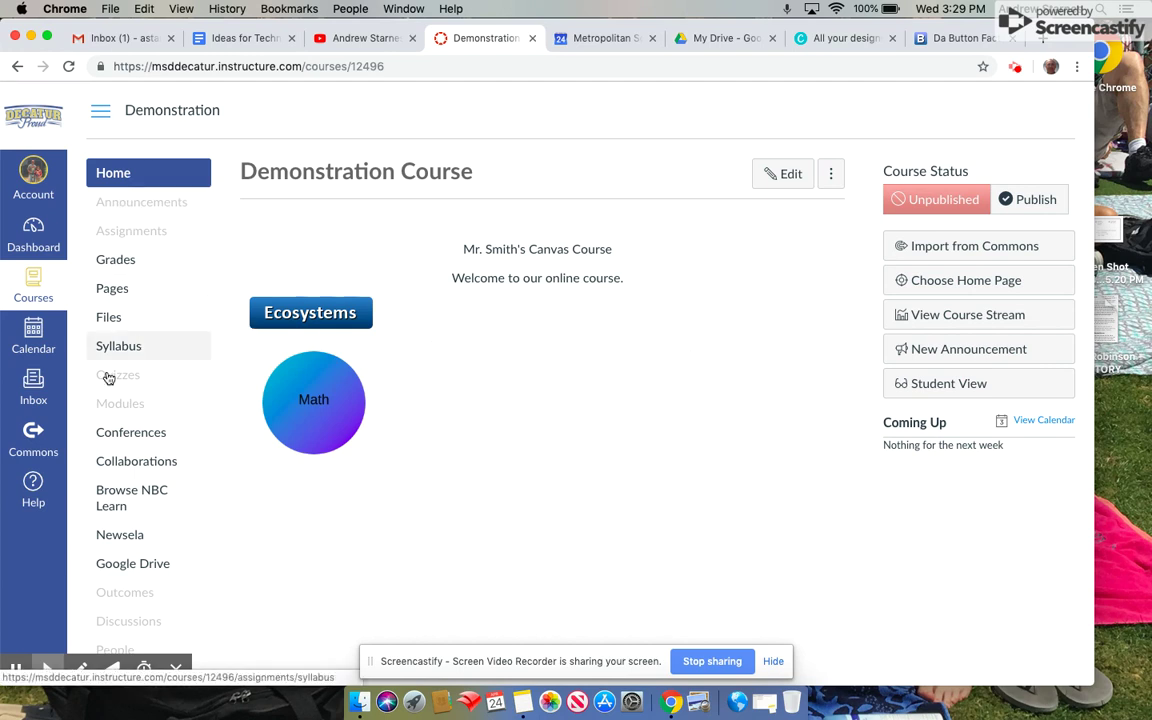
# Hide Syllabus, Collaborations and Conferences from students in the course navigation settings and save.
pyautogui.scroll(-1, 147, 478)
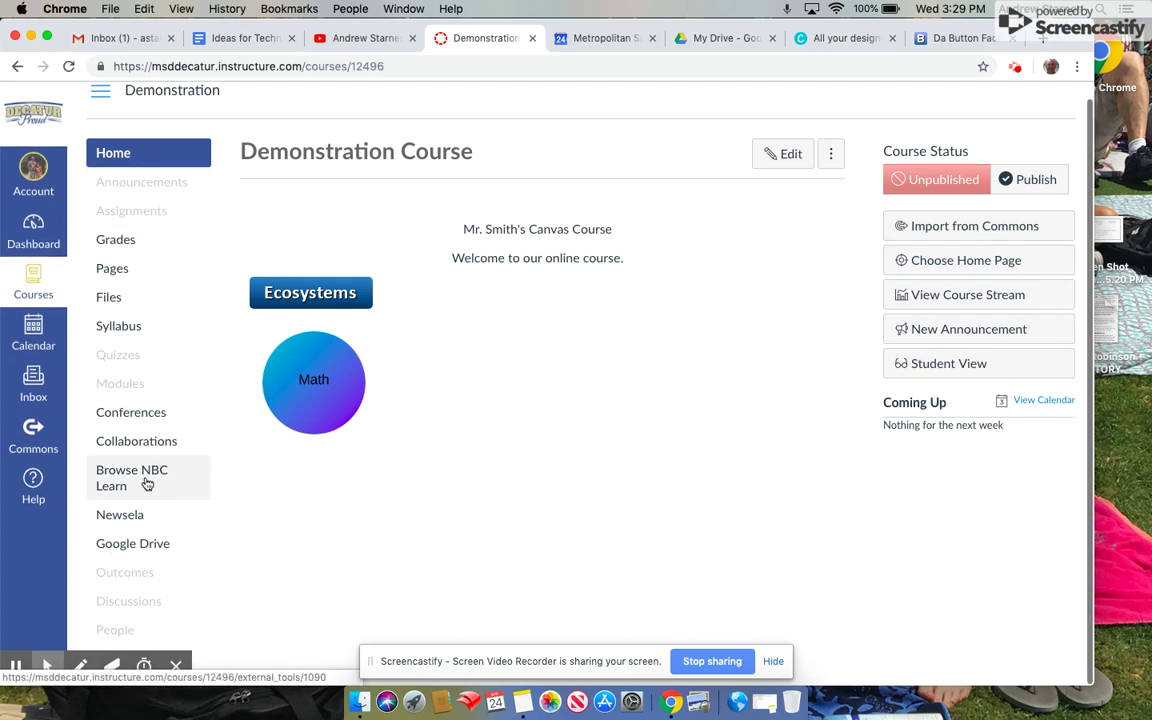
pyautogui.click(119, 662)
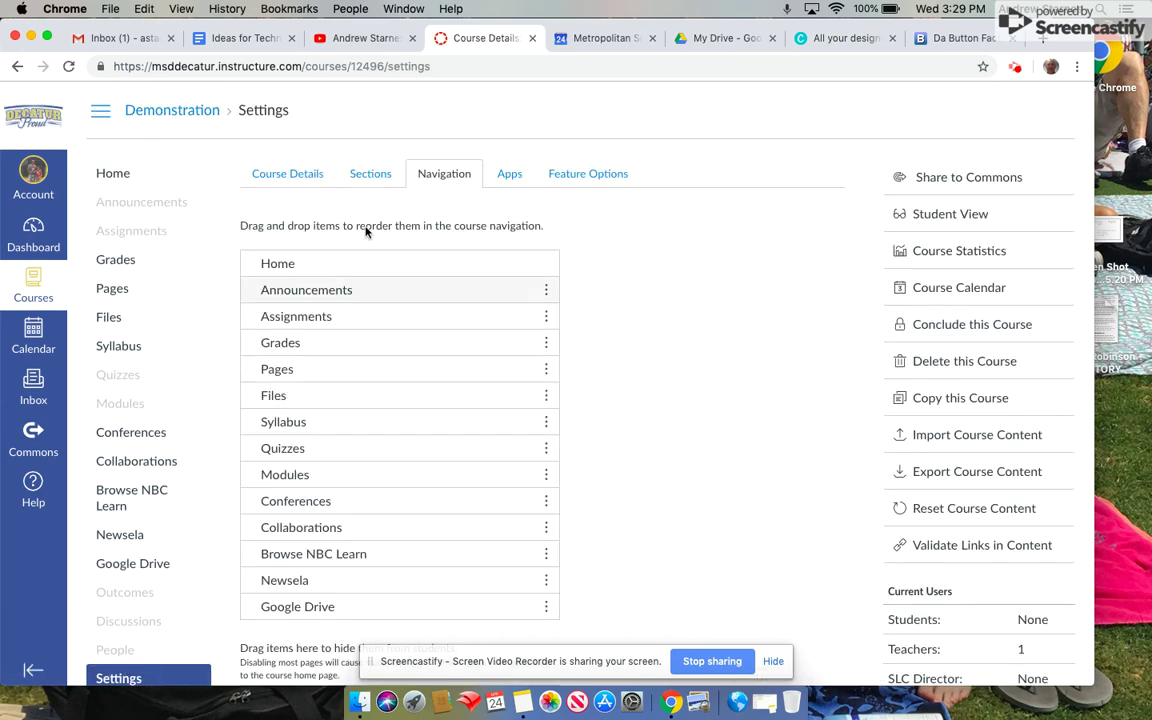
pyautogui.scroll(-5, 610, 321)
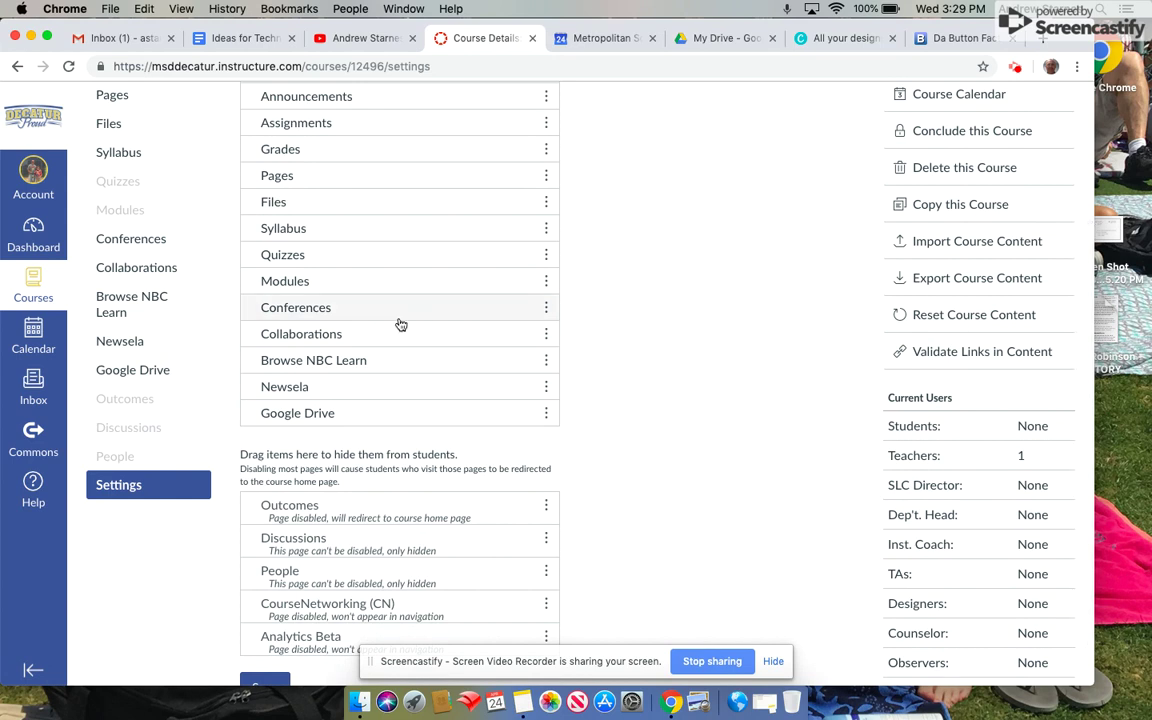
pyautogui.moveTo(298, 235); pyautogui.dragTo(324, 548)
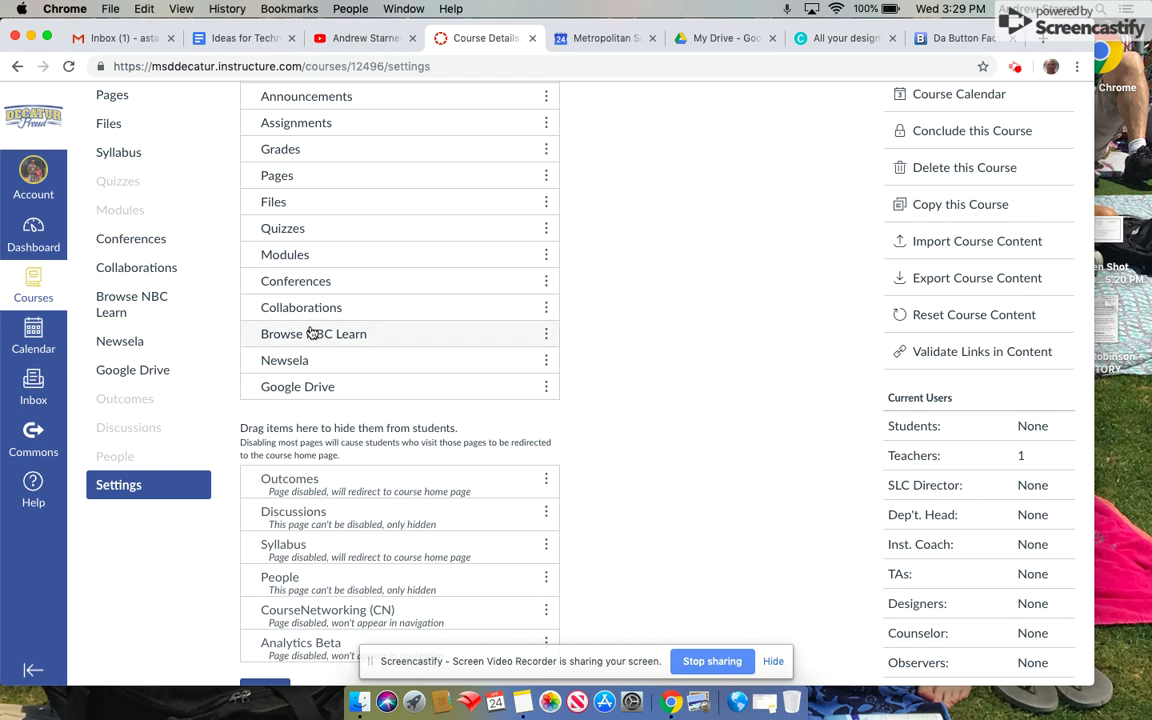
pyautogui.moveTo(312, 315); pyautogui.dragTo(305, 485)
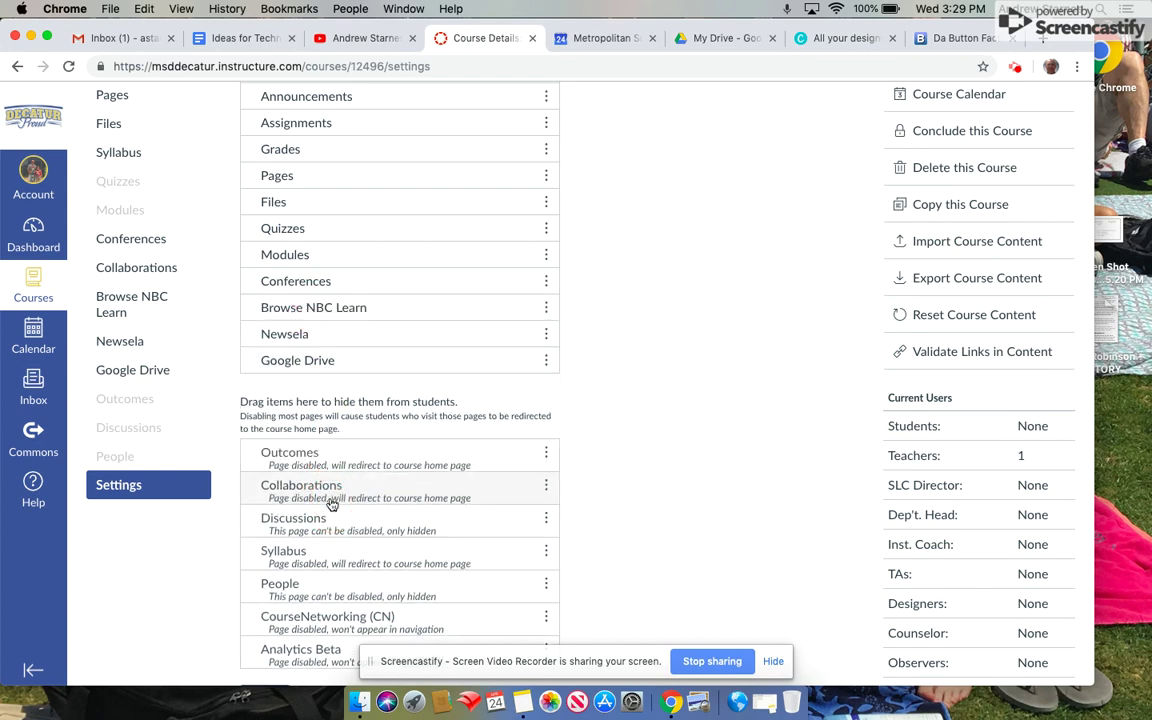
pyautogui.moveTo(306, 288); pyautogui.dragTo(326, 496)
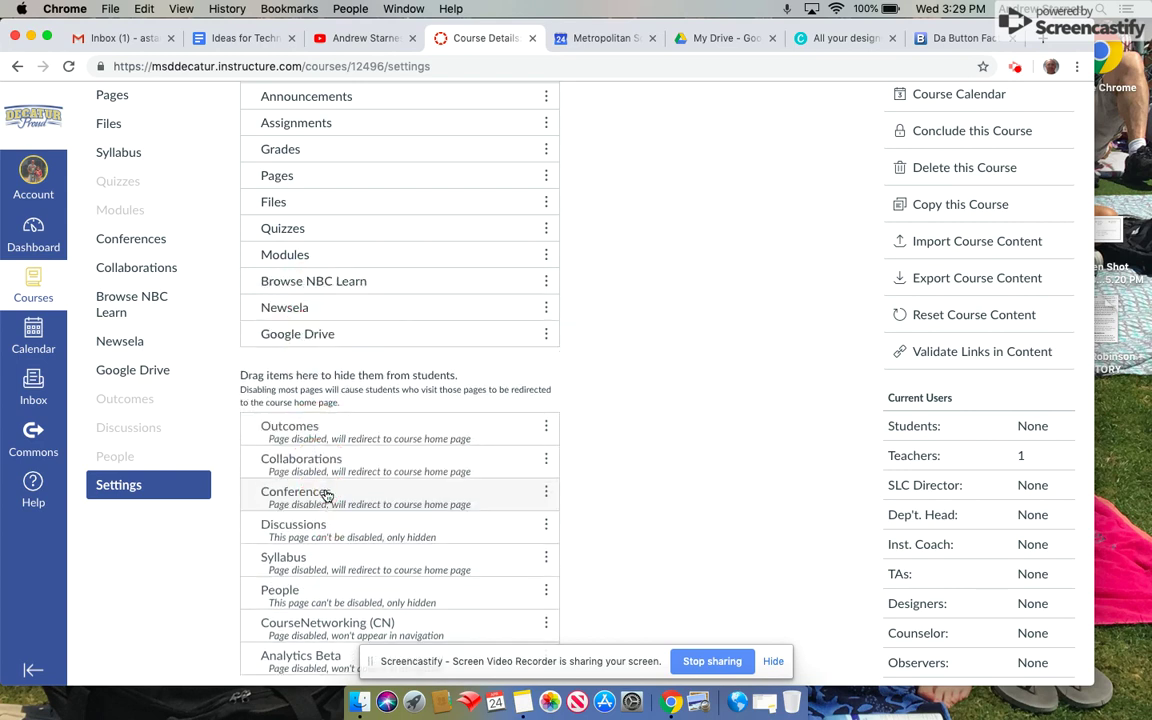
pyautogui.scroll(-2, 650, 553)
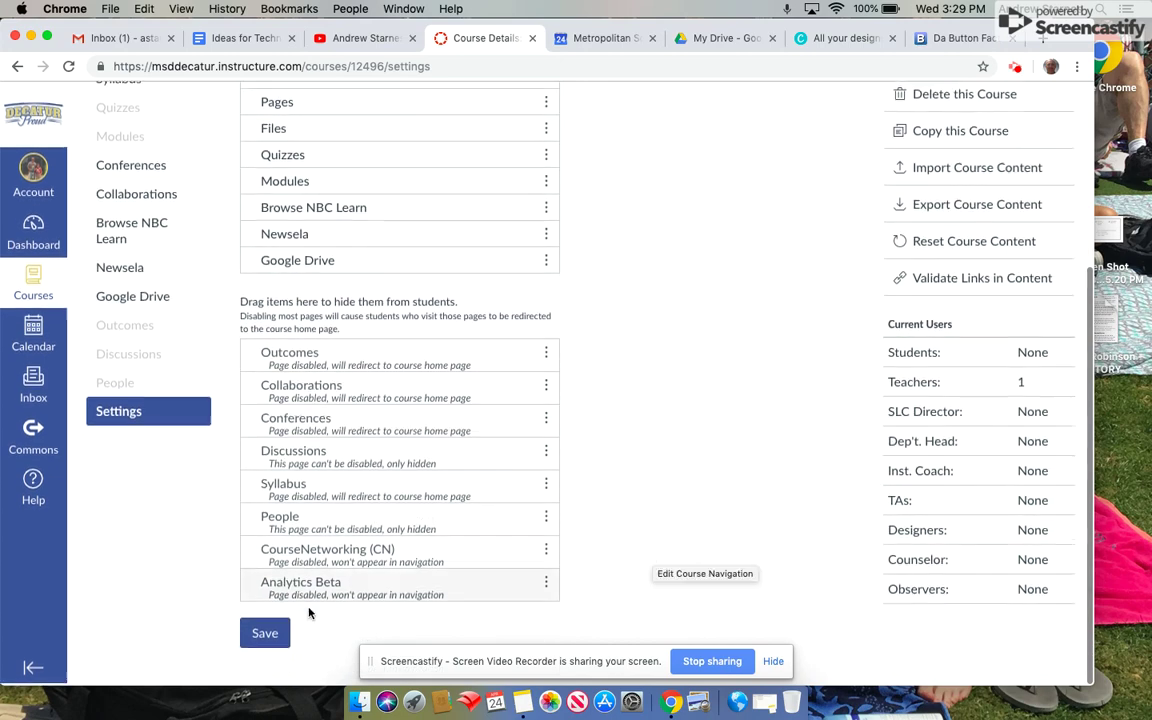
pyautogui.click(265, 634)
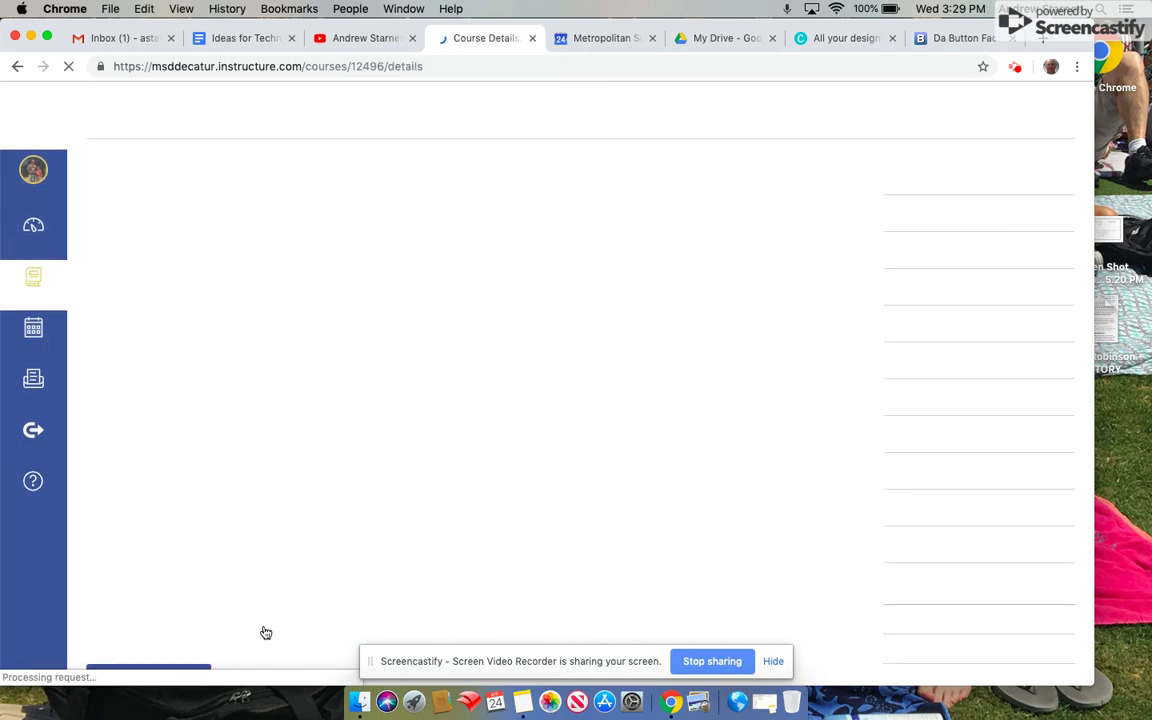
# Preview the course home page and navigation in Student View, and leave Student View.
pyautogui.click(955, 219)
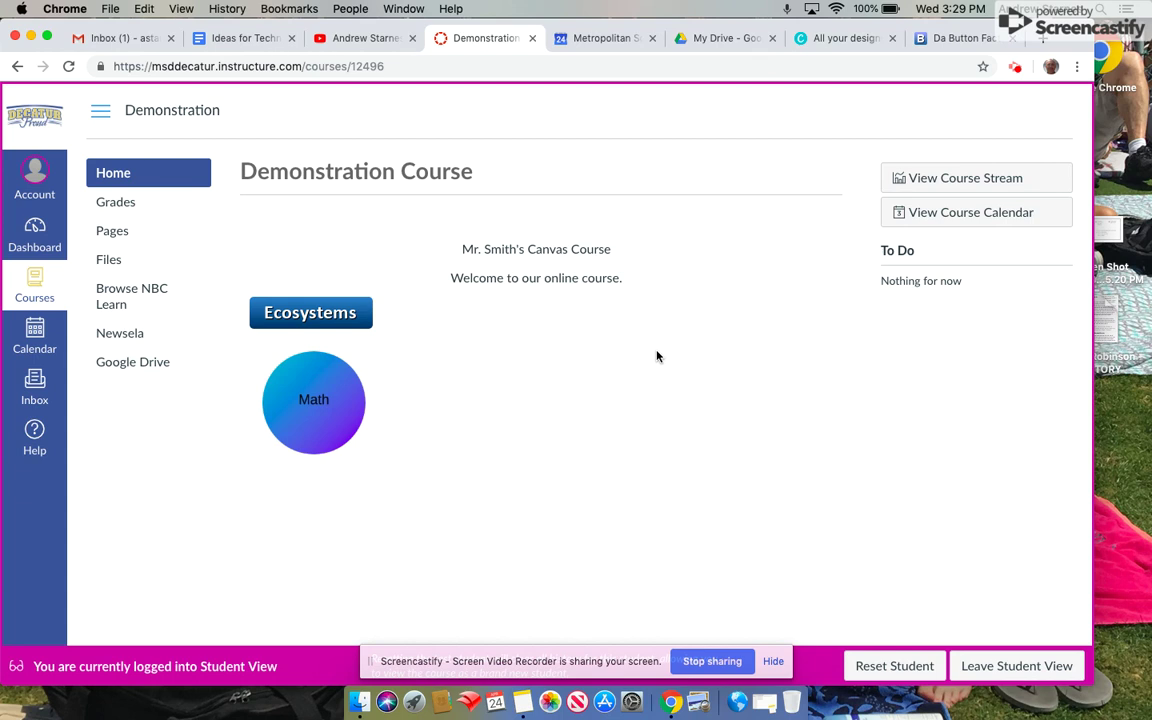
pyautogui.click(1005, 664)
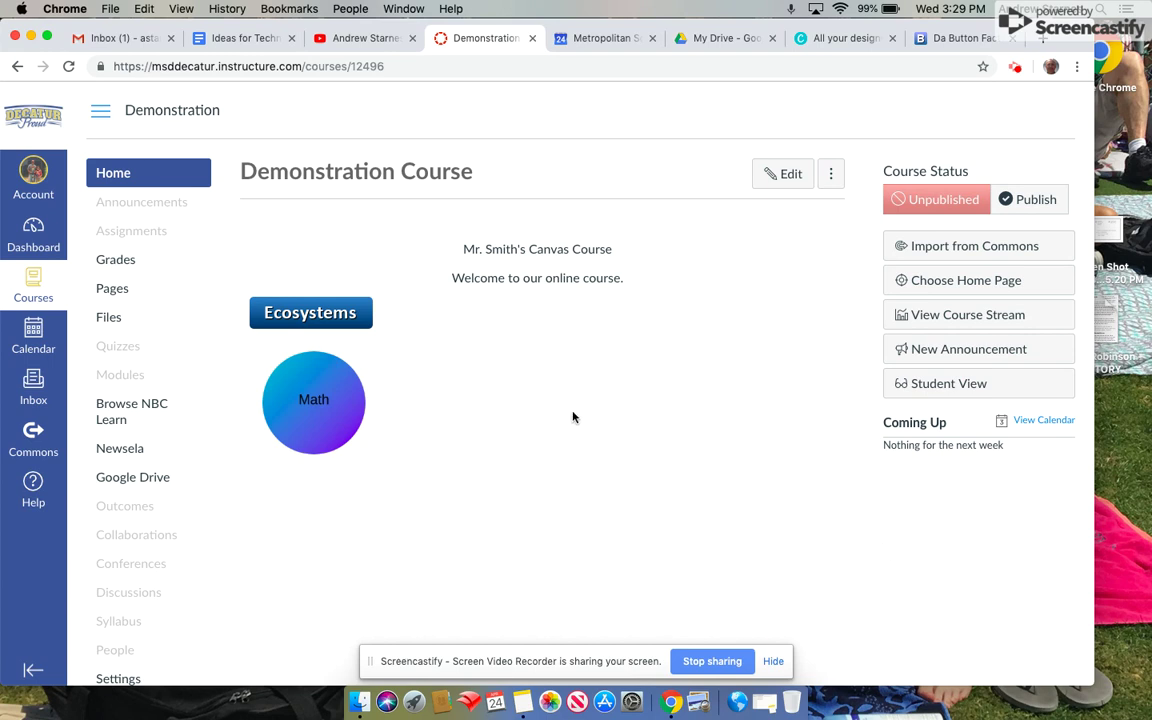
# Open the course home page for editing and insert an empty line below "Welcome to our online course.".
pyautogui.click(777, 183)
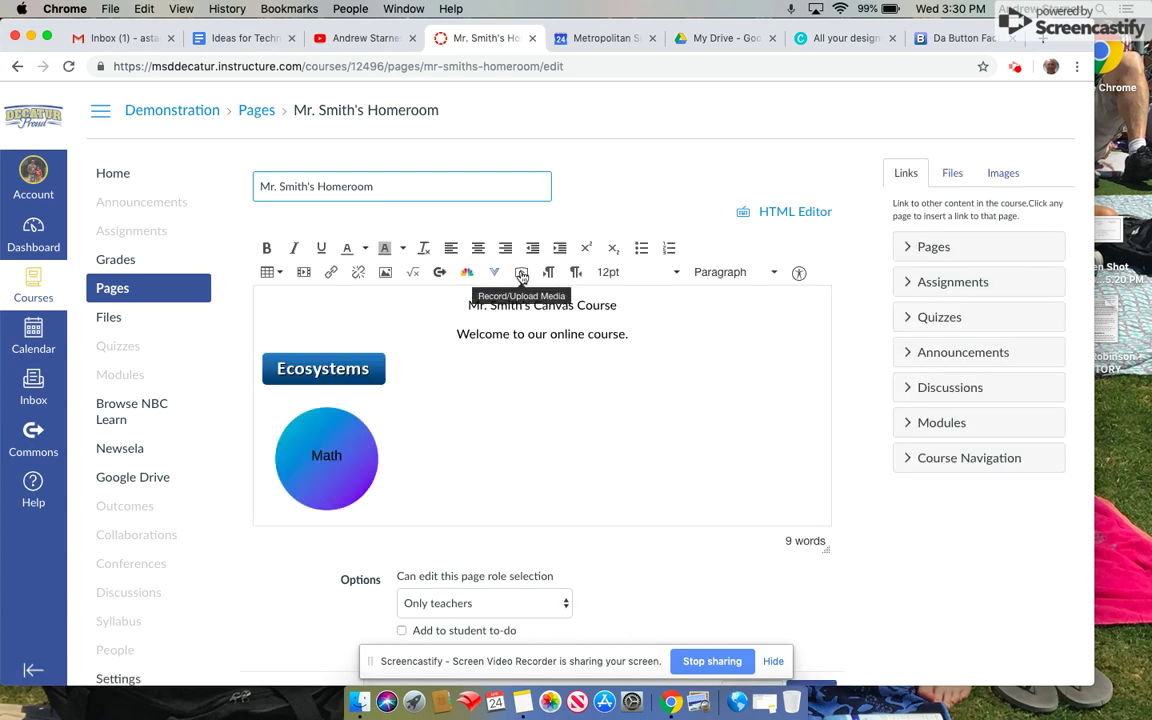
pyautogui.click(632, 333)
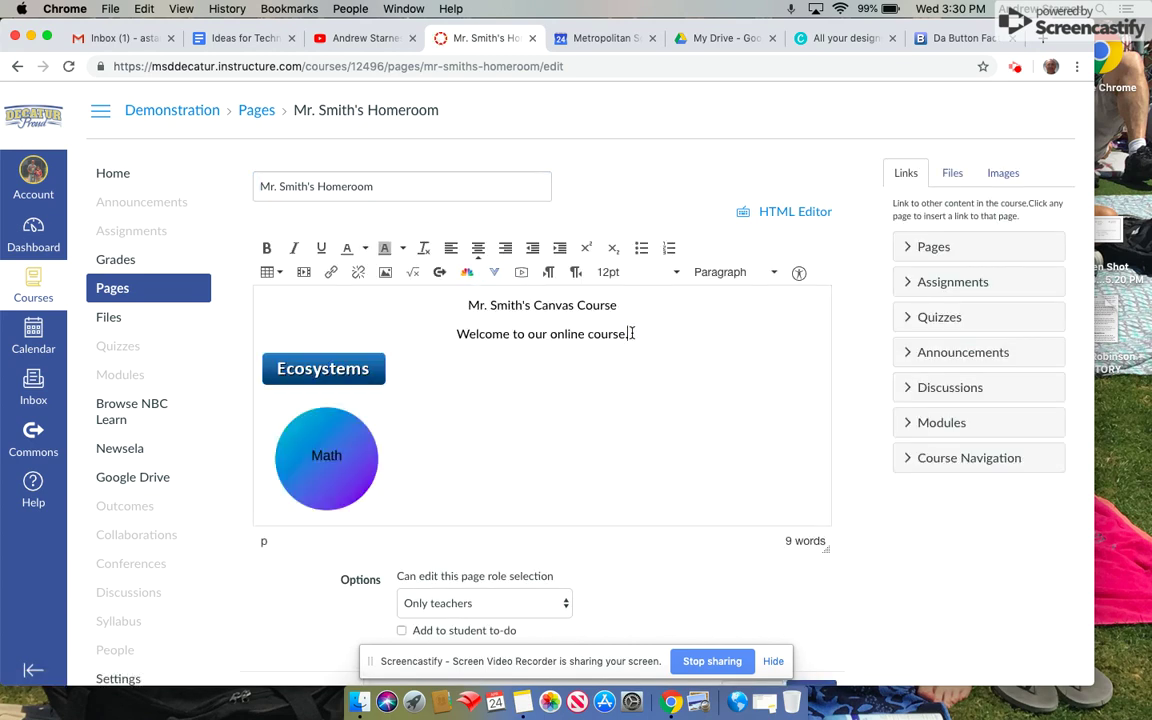
pyautogui.press('Return')
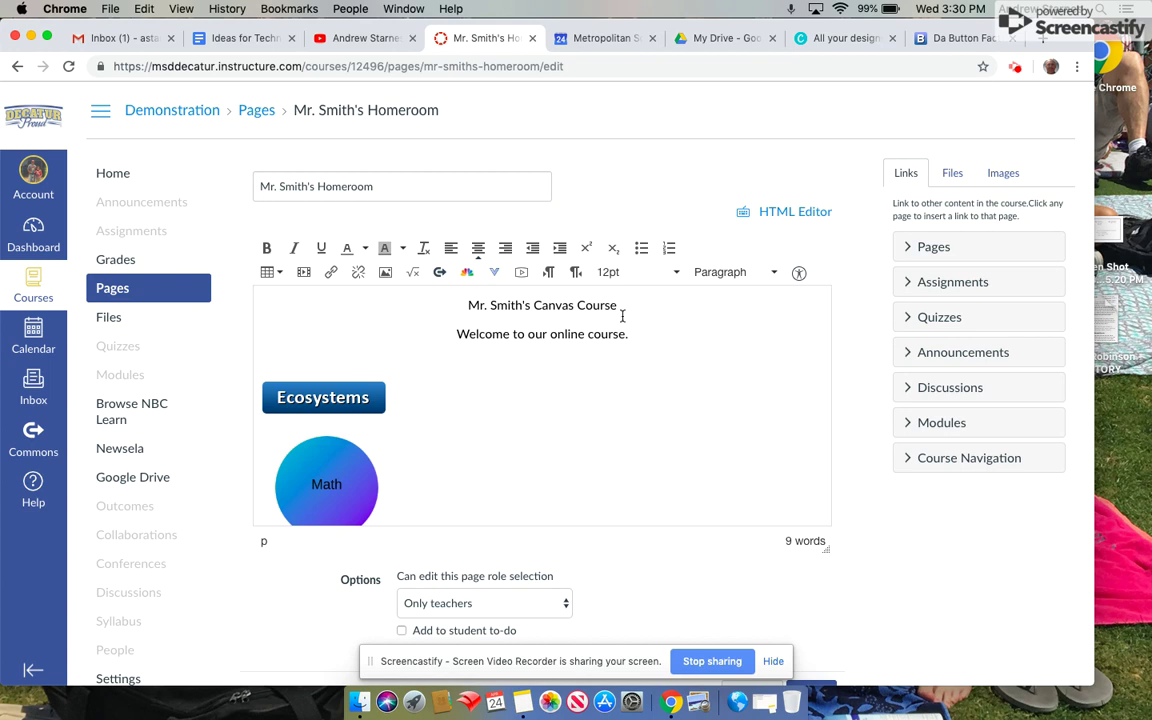
# Record a short webcam video comment into the empty line above the Ecosystems button and save the page.
pyautogui.click(521, 276)
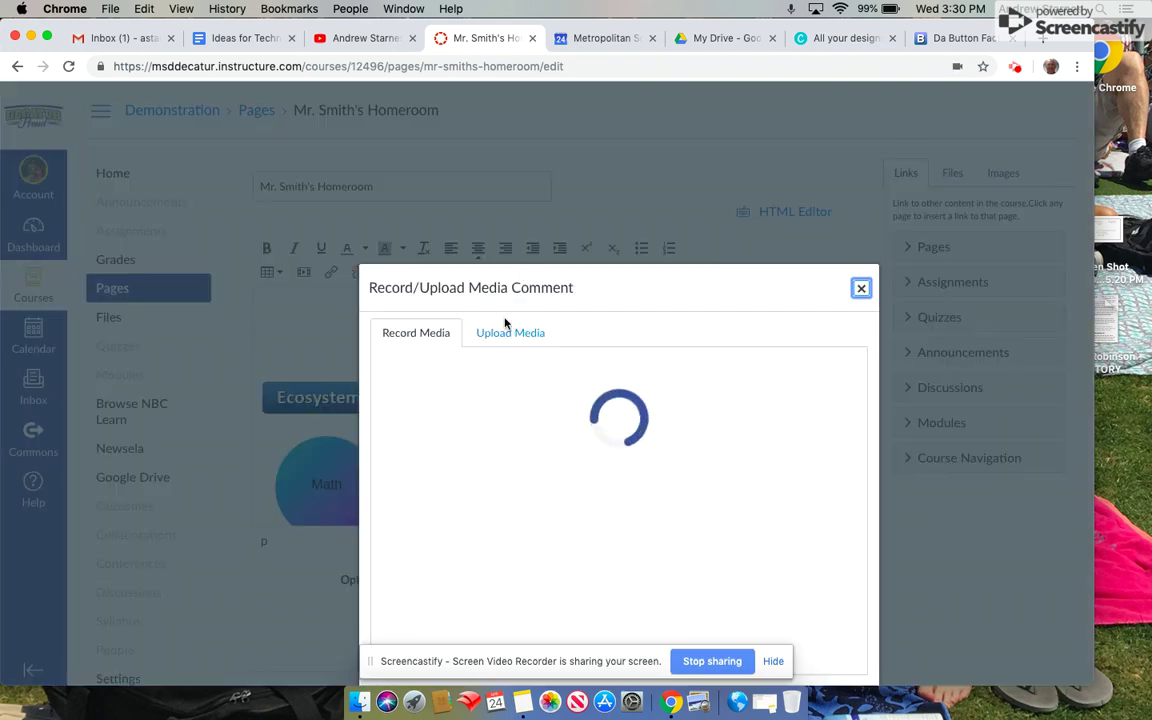
pyautogui.scroll(-2, 517, 378)
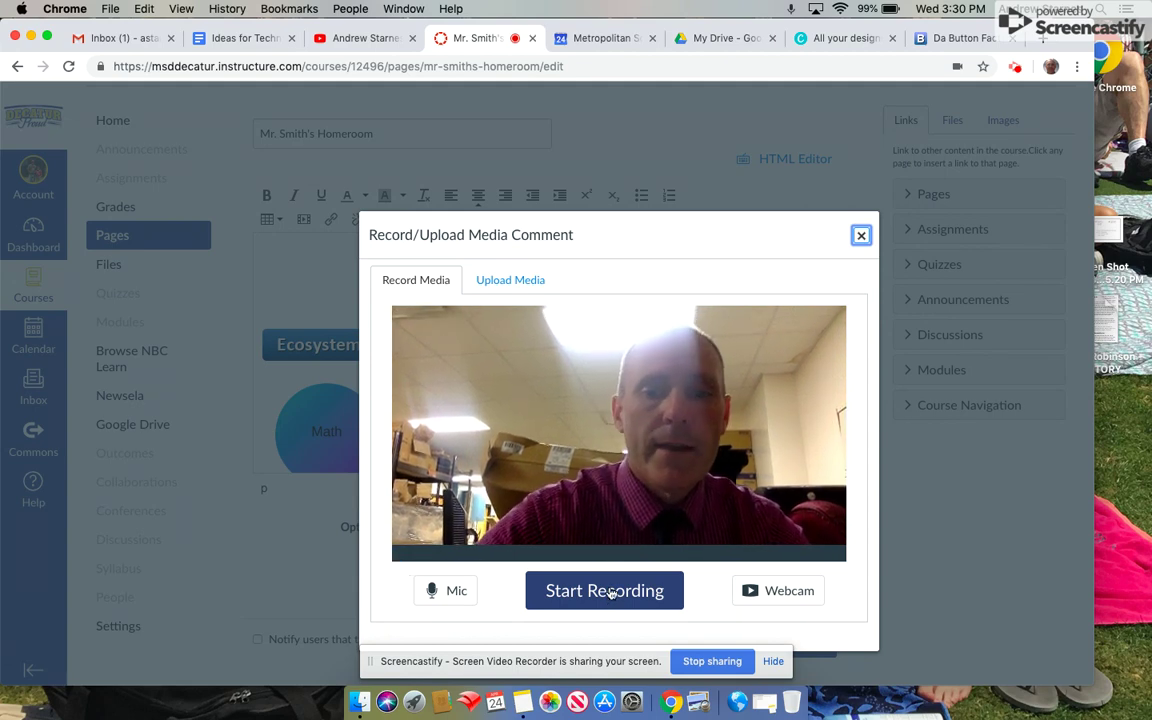
pyautogui.click(611, 593)
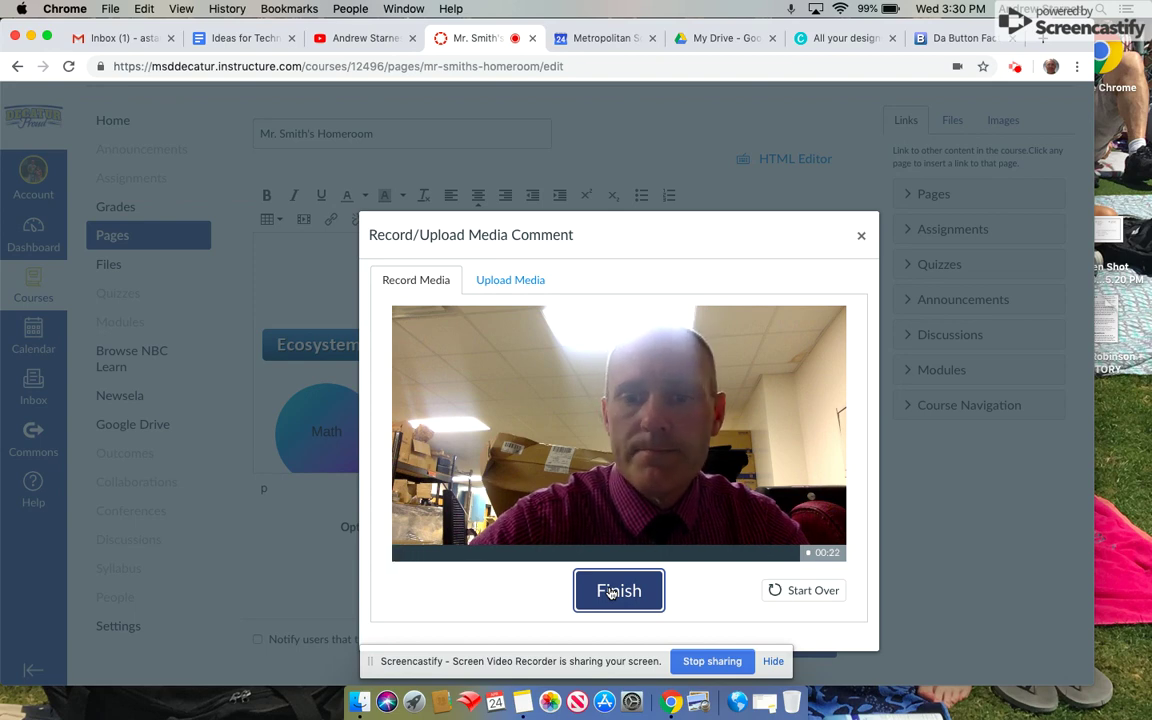
pyautogui.click(612, 592)
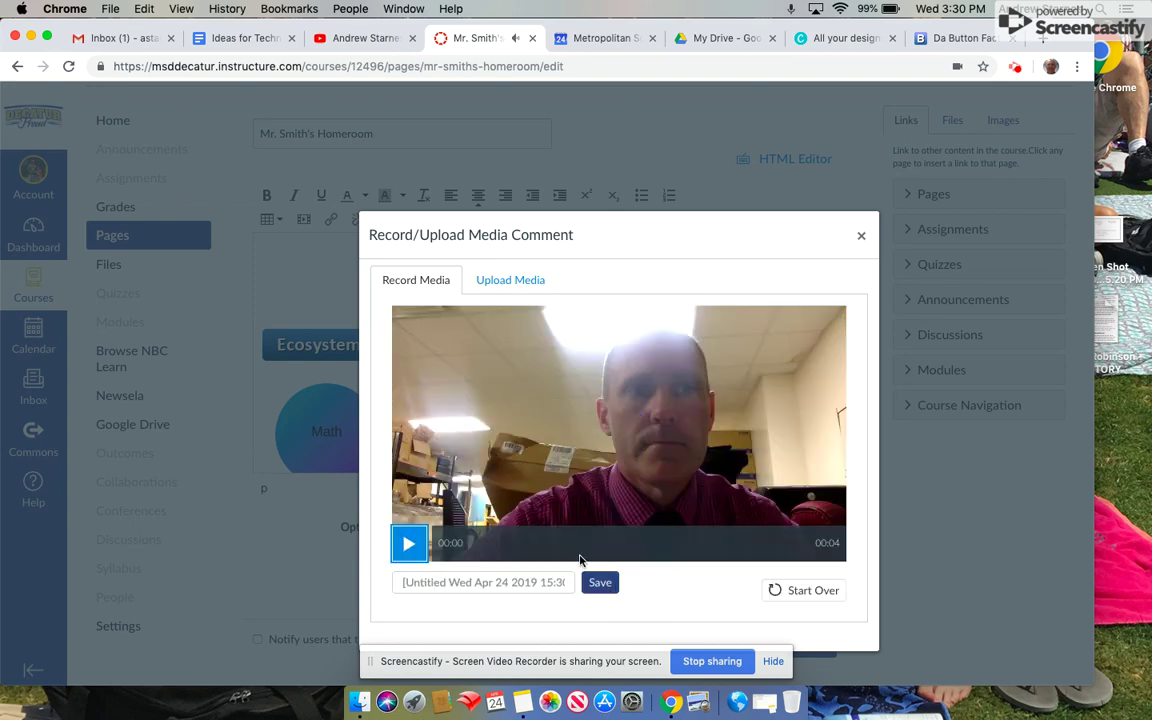
pyautogui.click(599, 583)
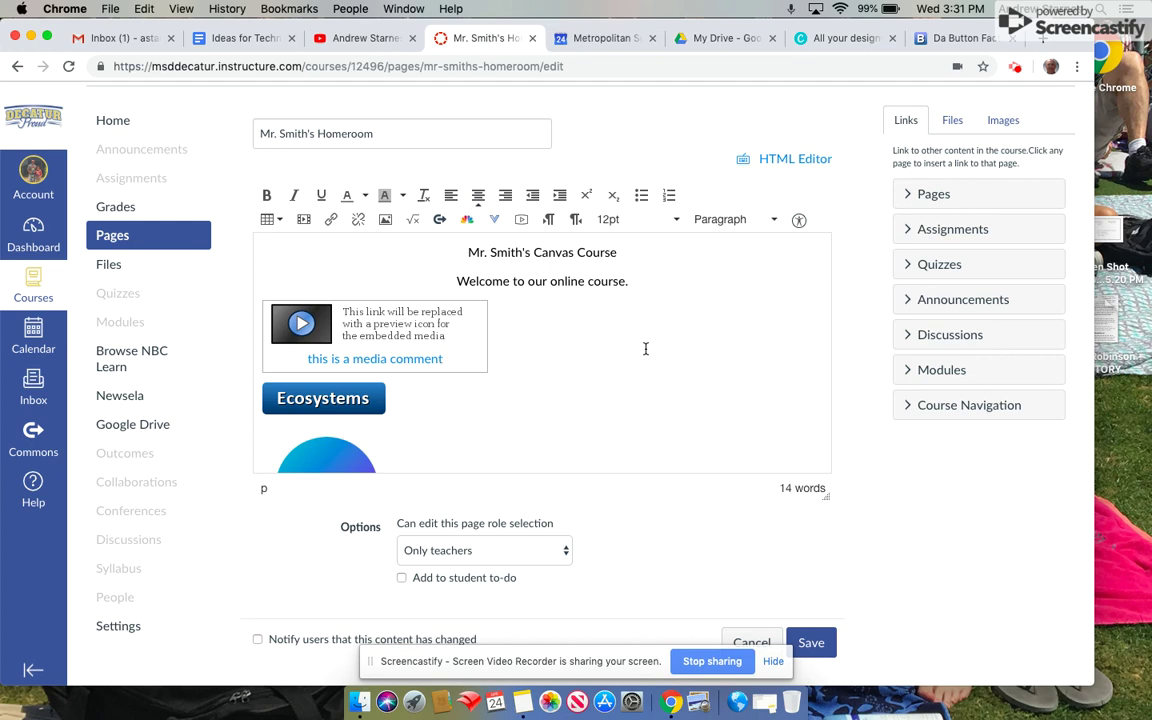
pyautogui.scroll(-1, 850, 433)
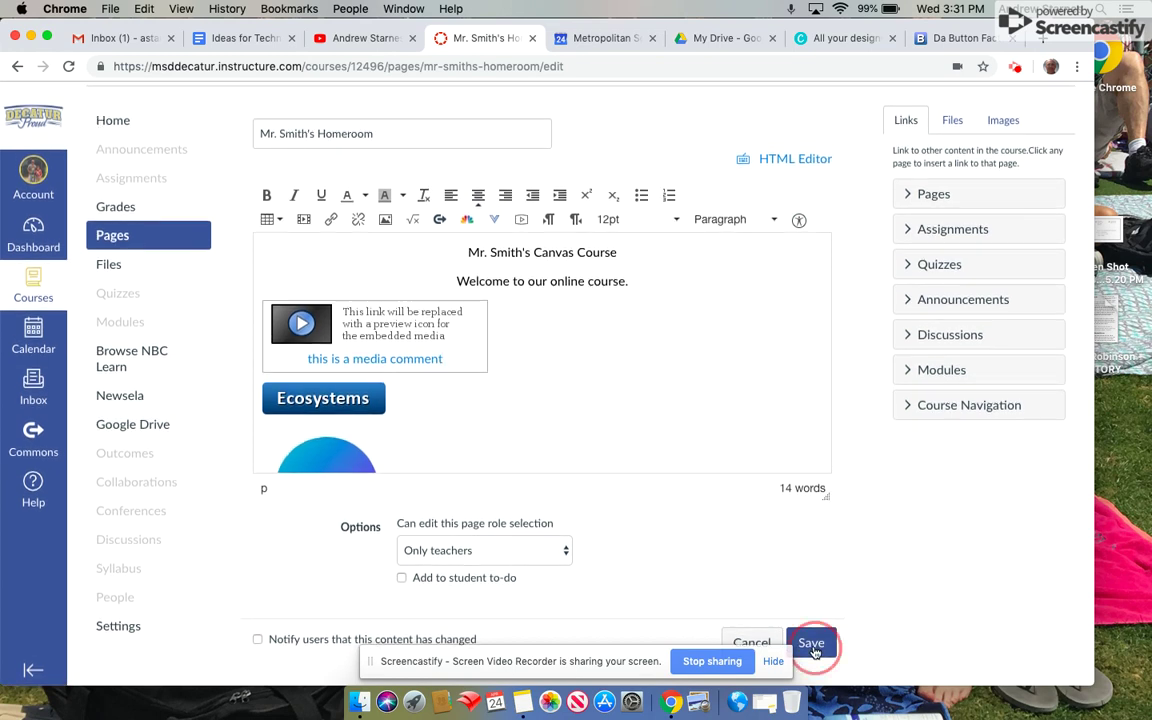
pyautogui.click(813, 647)
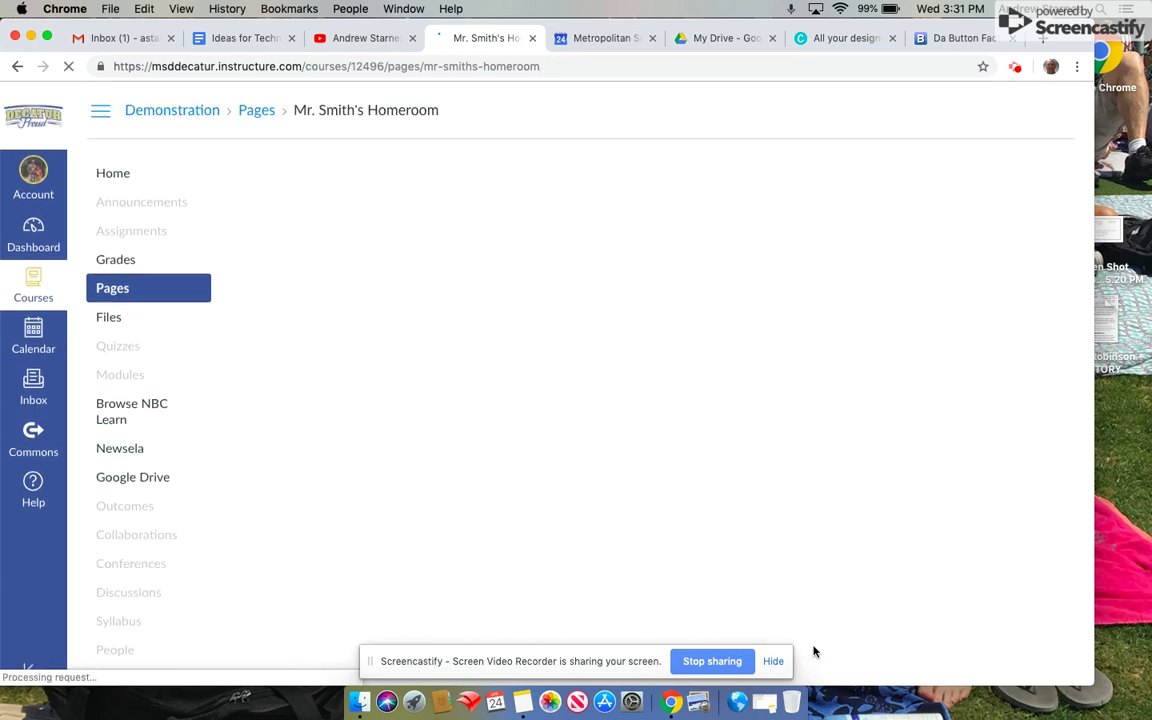